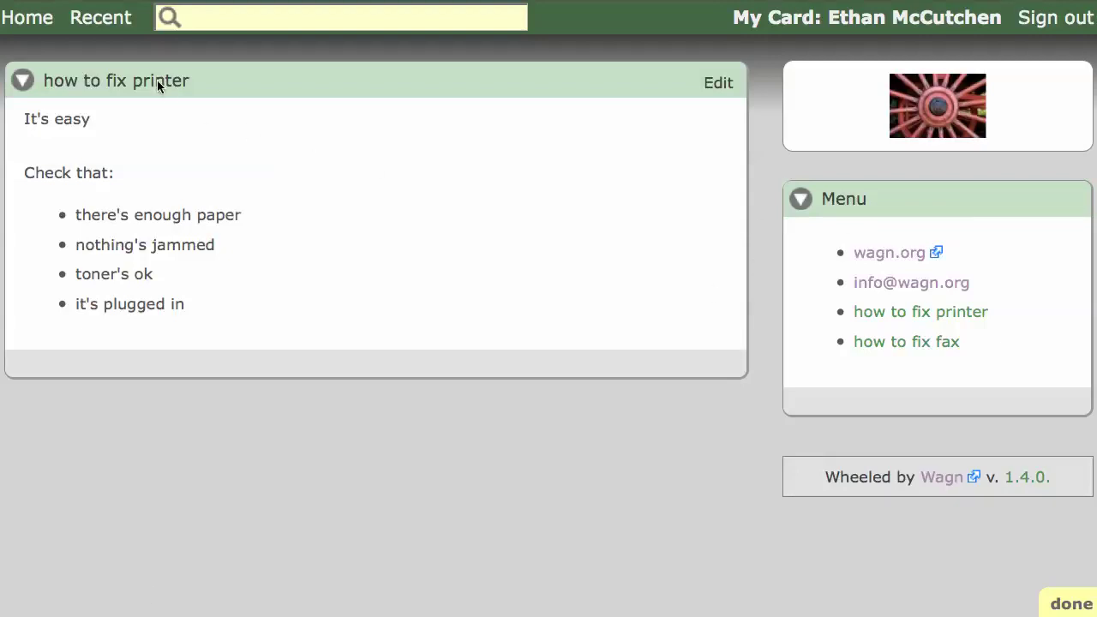
Add {{Menu}} as a new first line above It's easy in the how to fix printer card and save.
{"action": "left_click", "coordinate": [715, 84]}
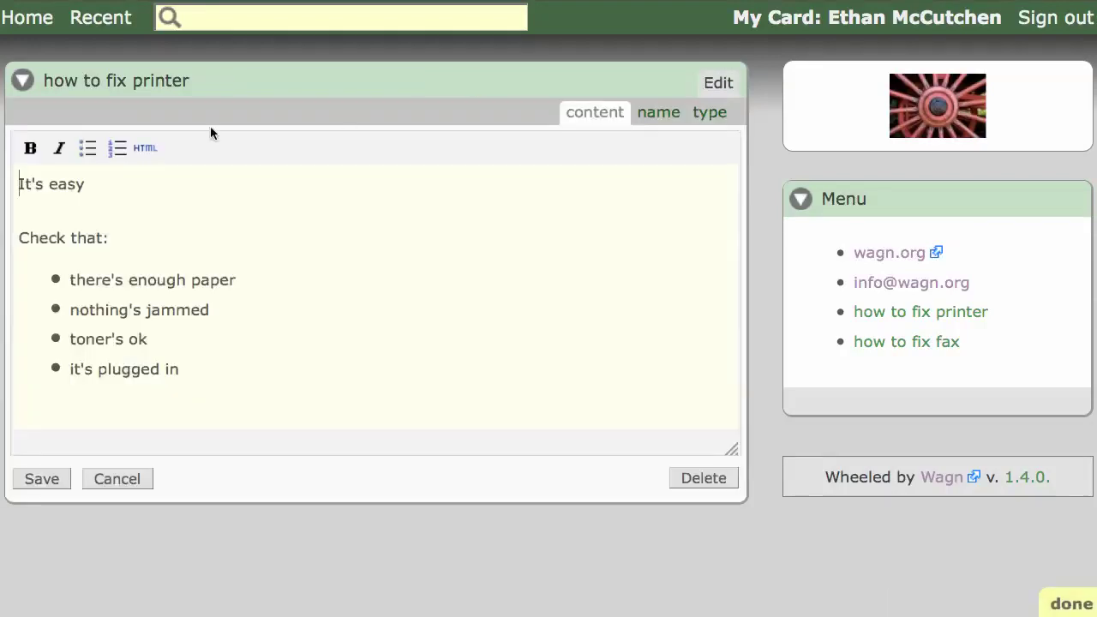
{"action": "key", "text": "Return"}
{"action": "key", "text": "Up"}
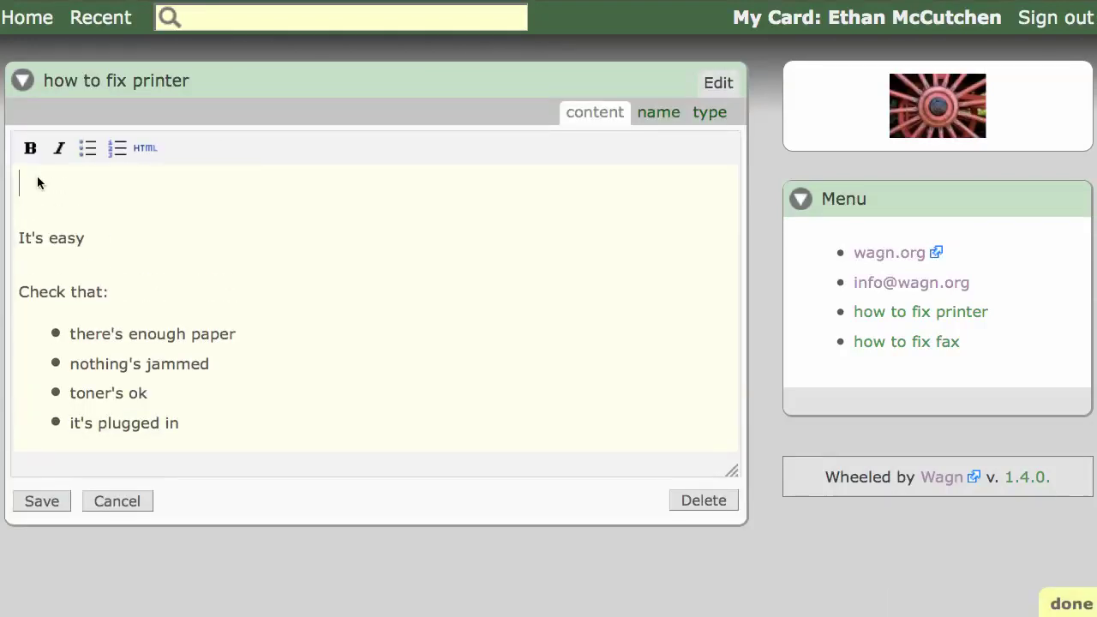
{"action": "type", "text": "{{Menu}}"}
{"action": "left_click", "coordinate": [42, 501]}
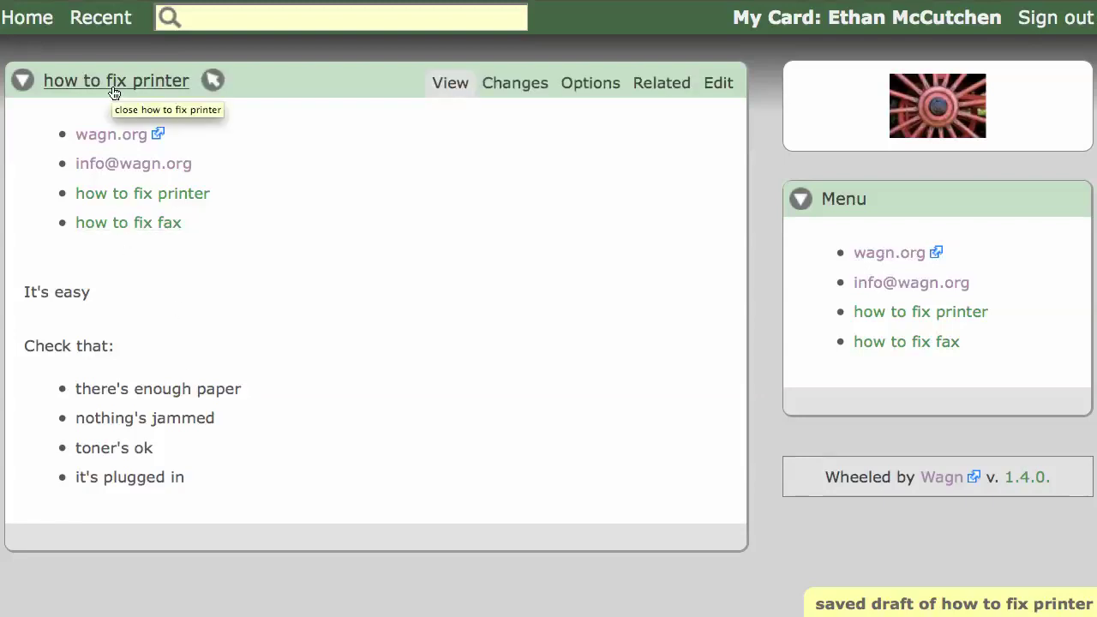
Change the inclusion to {{Menu | open}} and save the card.
{"action": "left_click", "coordinate": [713, 86]}
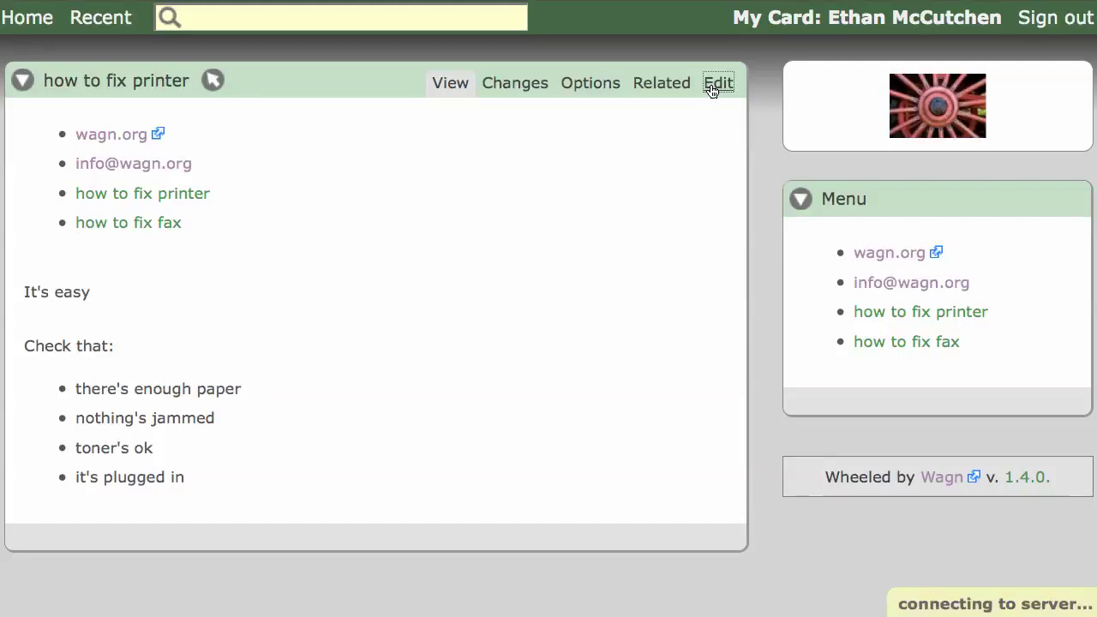
{"action": "left_click", "coordinate": [79, 185]}
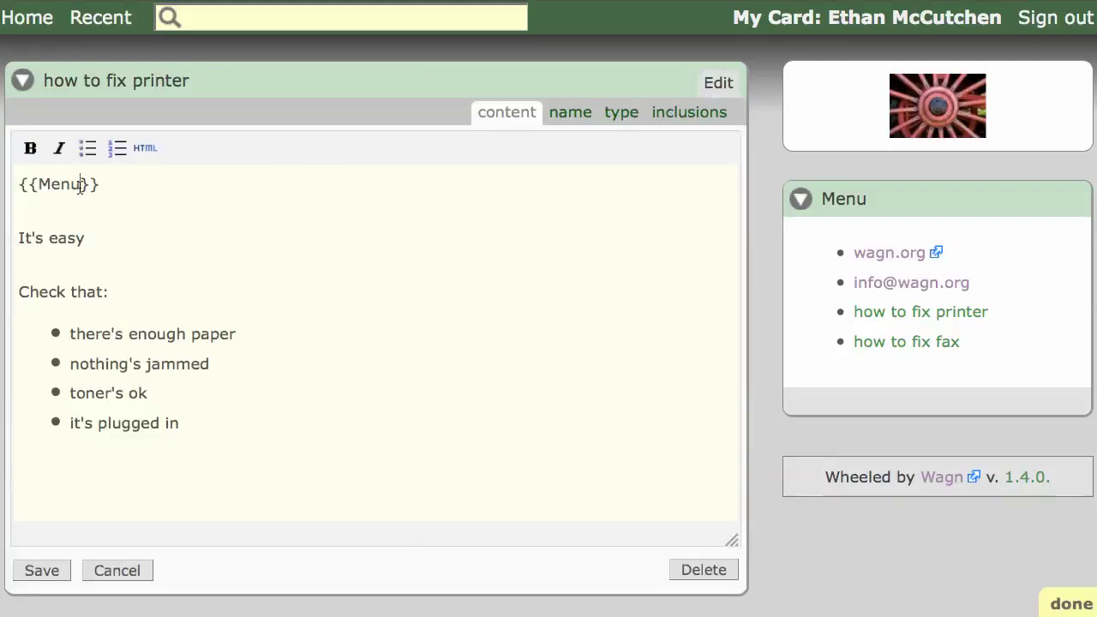
{"action": "type", "text": "| open"}
{"action": "left_click", "coordinate": [43, 572]}
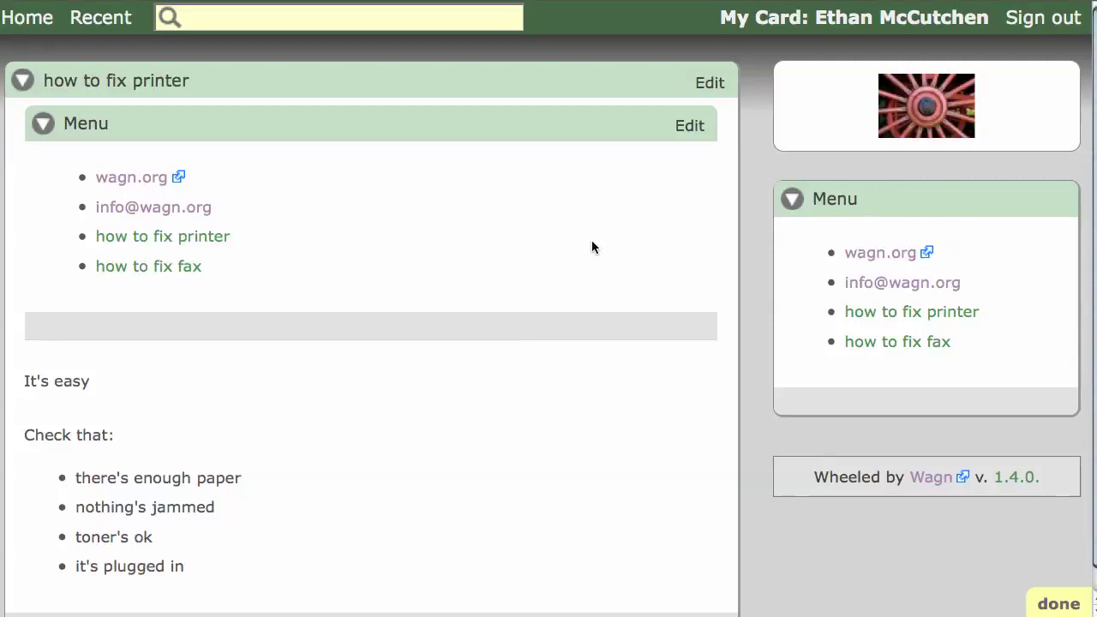
Collapse and re-expand the included Menu card, then open and cancel its editor.
{"action": "left_click", "coordinate": [87, 126]}
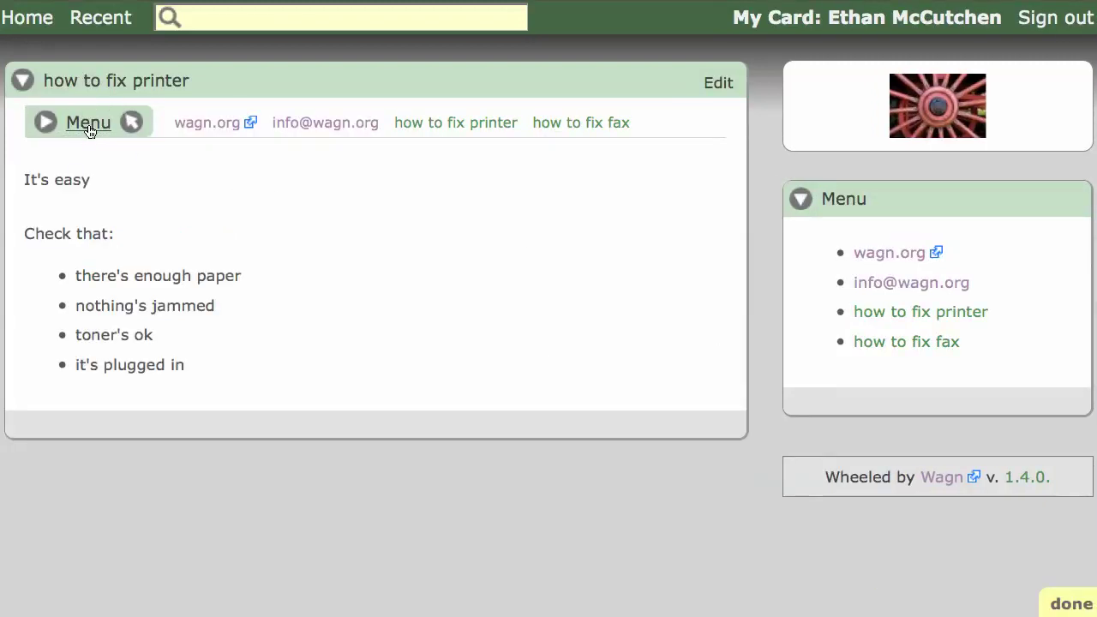
{"action": "left_click", "coordinate": [88, 125]}
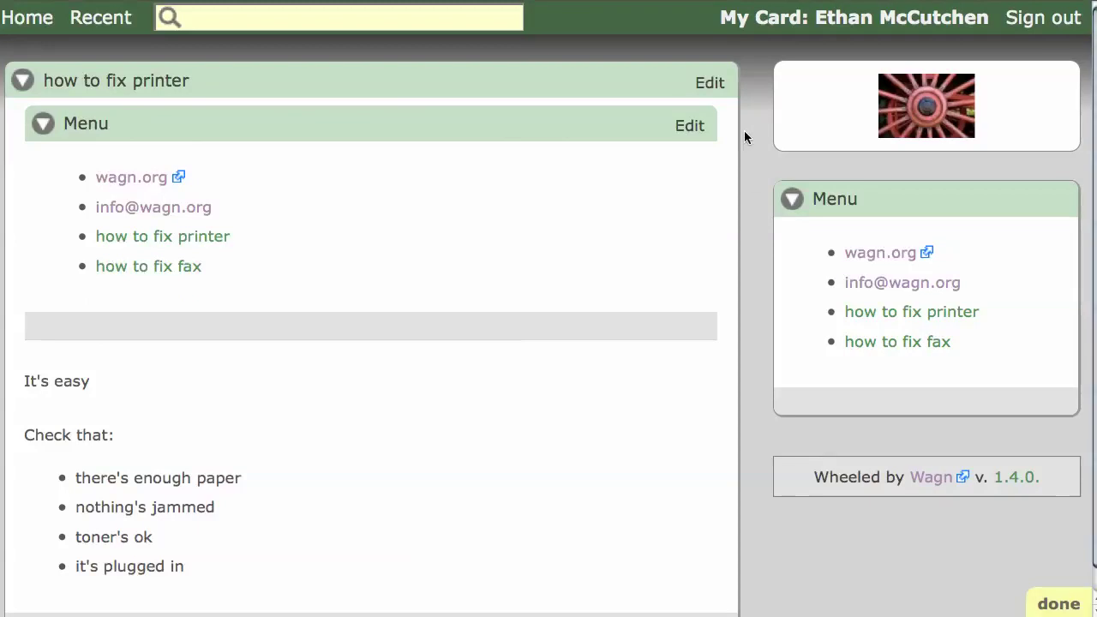
{"action": "left_click", "coordinate": [689, 126]}
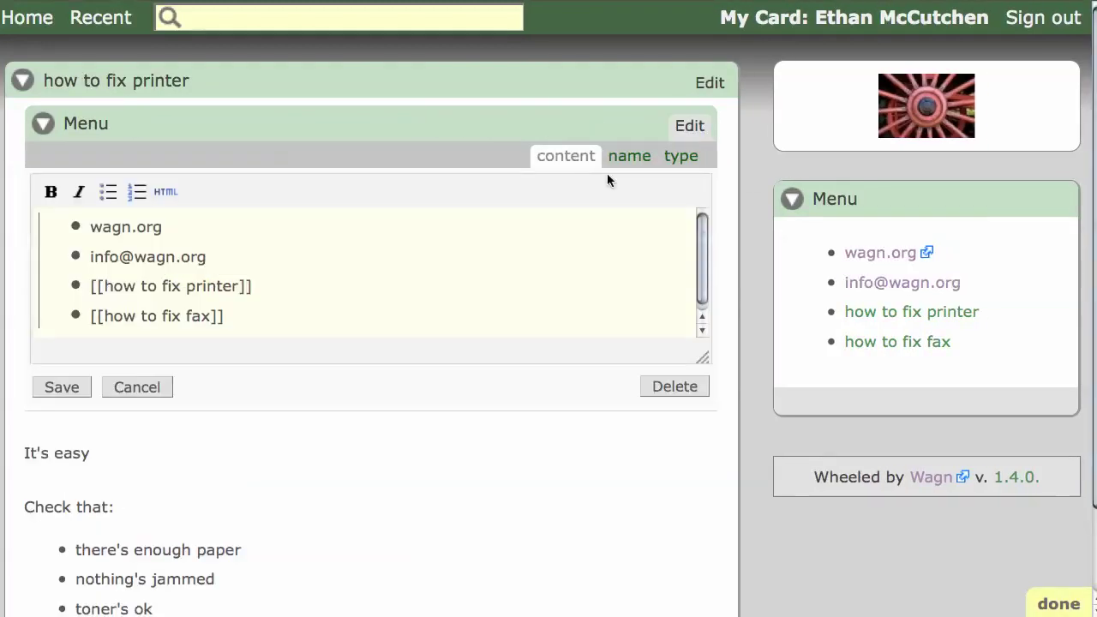
{"action": "left_click", "coordinate": [148, 388]}
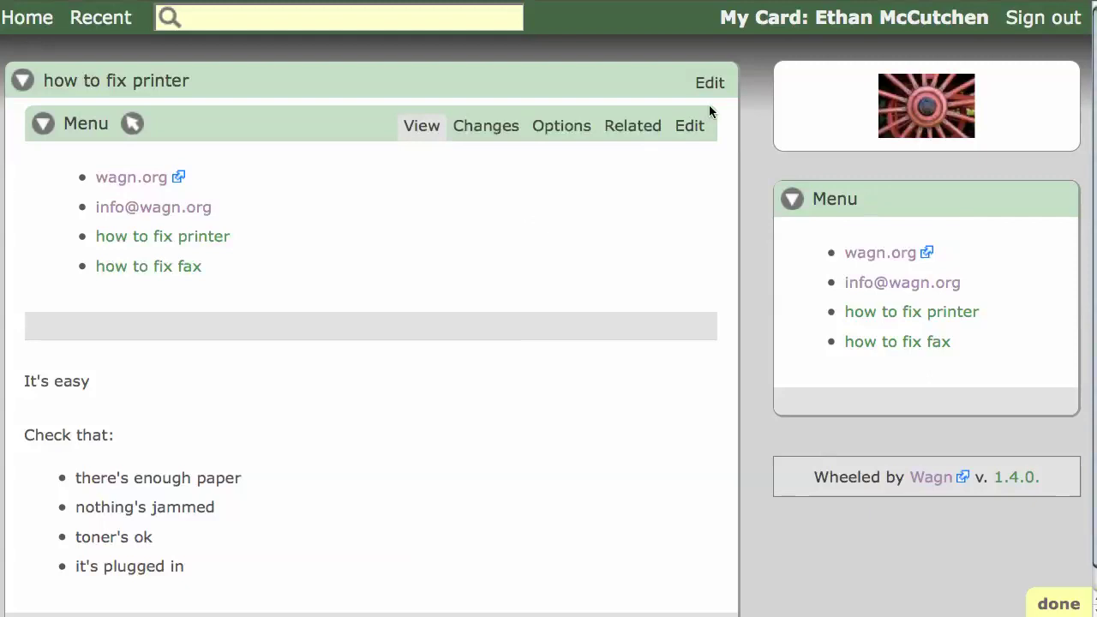
{"action": "mouse_move", "coordinate": [711, 89]}
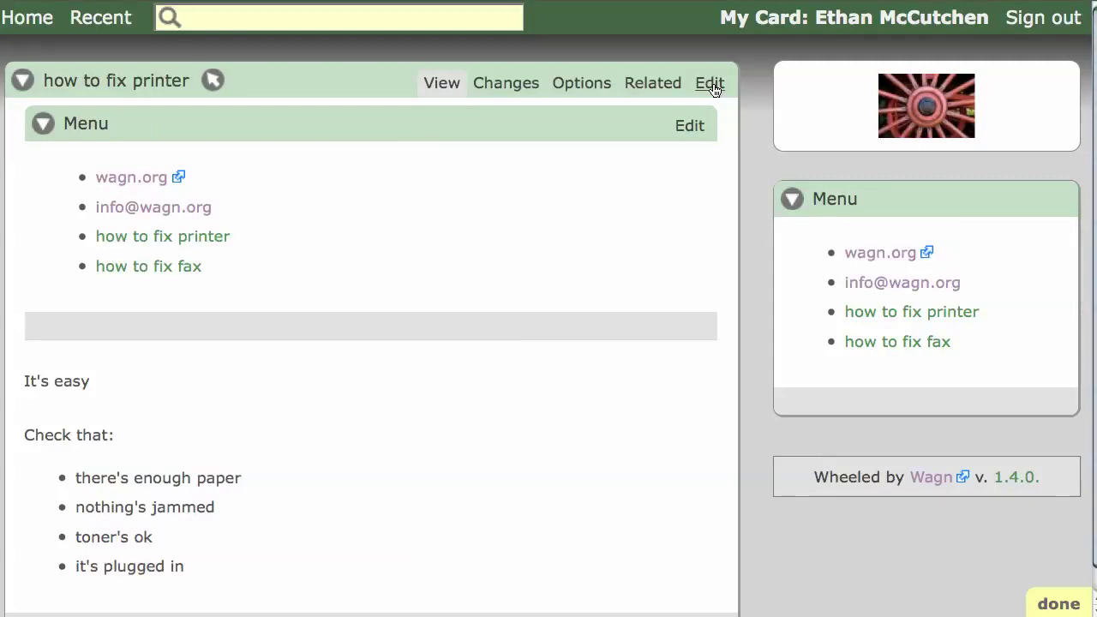
Delete the {{Menu | open}} line from the card text and select the It's easy line.
{"action": "left_click", "coordinate": [709, 83]}
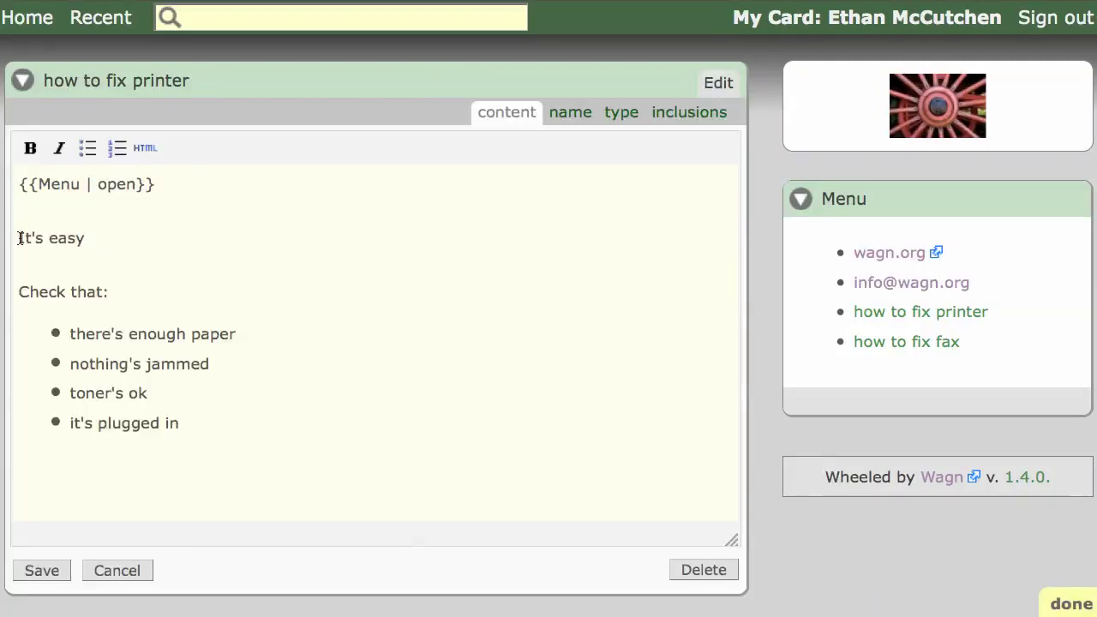
{"action": "left_click", "coordinate": [21, 193]}
{"action": "key", "text": "Delete"}
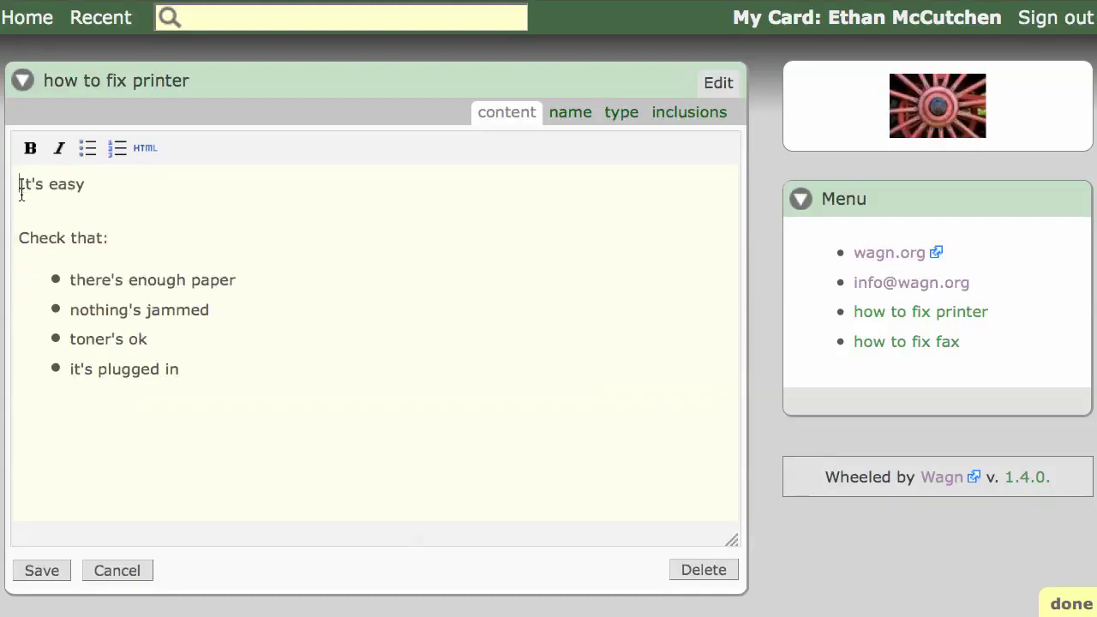
{"action": "left_click_drag", "start_coordinate": [87, 183], "coordinate": [15, 184]}
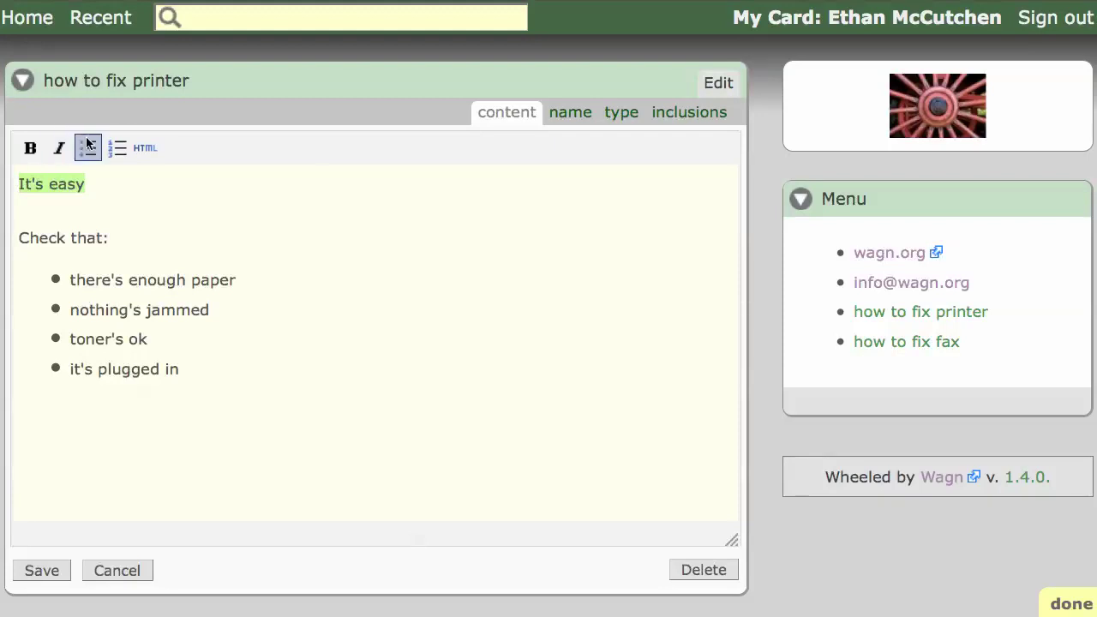
Enter 'difficulty of fixing the printer' in the search box and save the printer card without Menu.
{"action": "left_click", "coordinate": [234, 24]}
{"action": "type", "text": "di"}
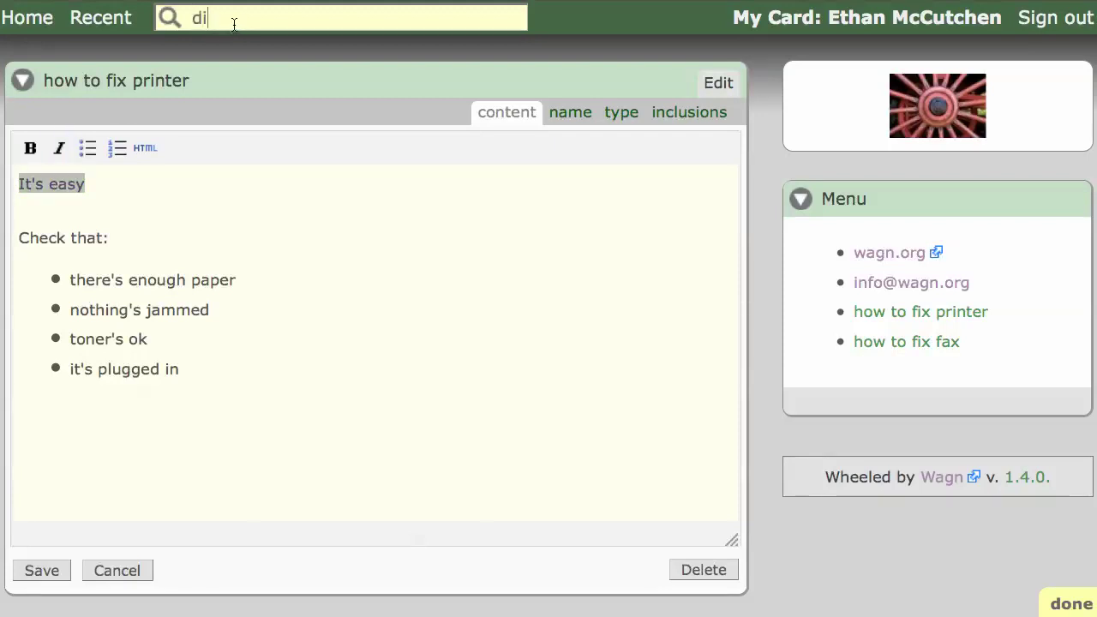
{"action": "type", "text": "fficulty of"}
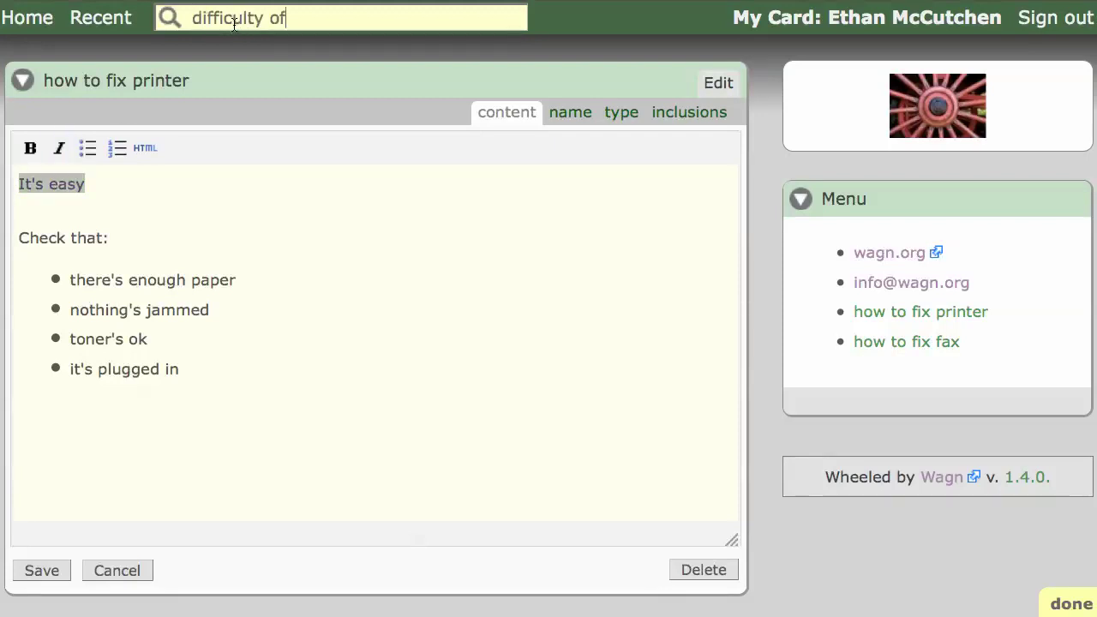
{"action": "type", "text": " fixing the printer"}
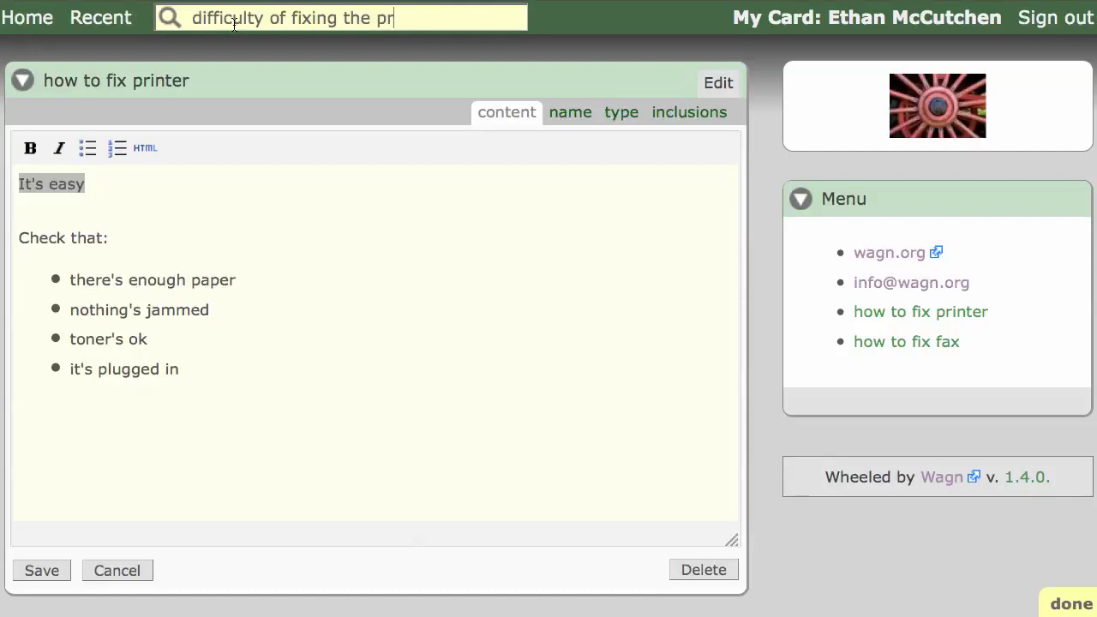
{"action": "left_click", "coordinate": [40, 573]}
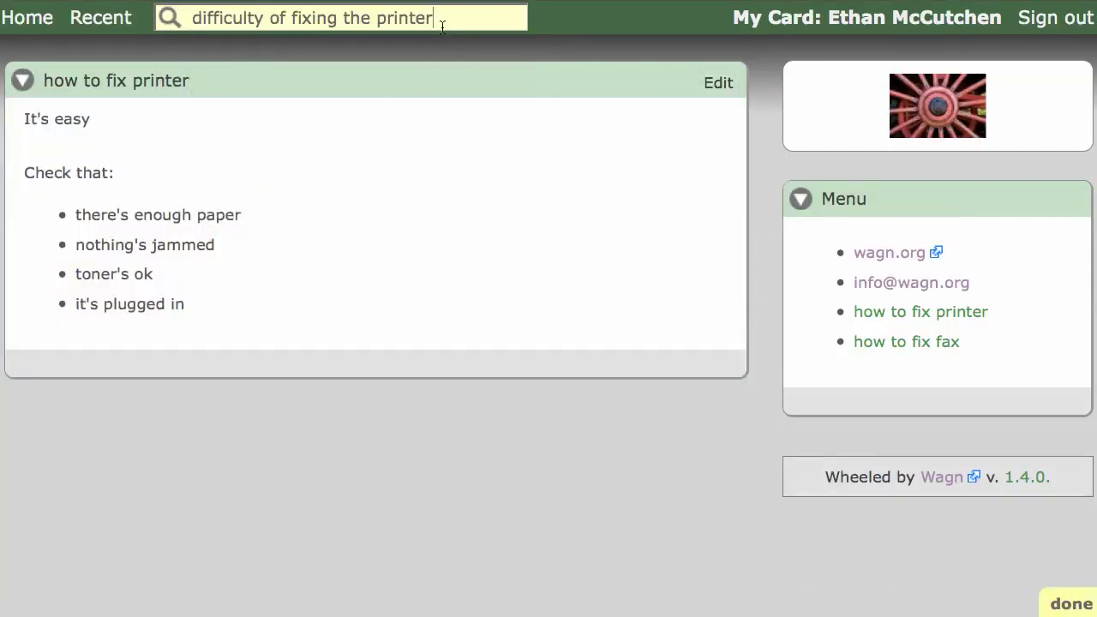
Create the 'difficulty of fixing the printer' card reading It's easy, then return to how to fix printer.
{"action": "left_click", "coordinate": [441, 23]}
{"action": "left_click", "coordinate": [322, 110]}
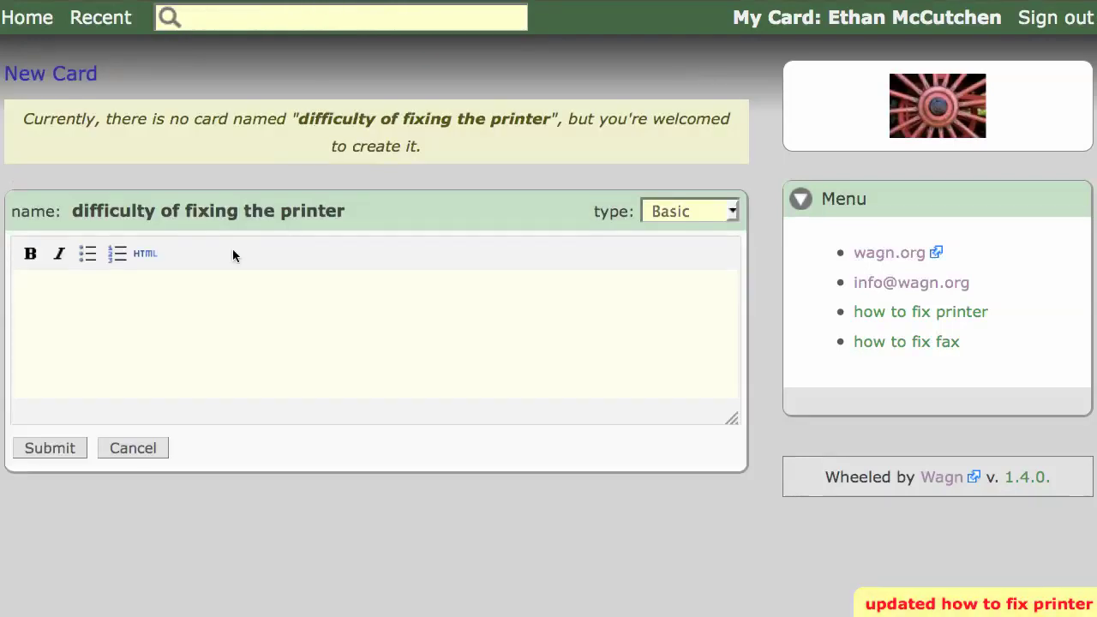
{"action": "left_click", "coordinate": [158, 323]}
{"action": "type", "text": "It's easy"}
{"action": "left_click", "coordinate": [58, 447]}
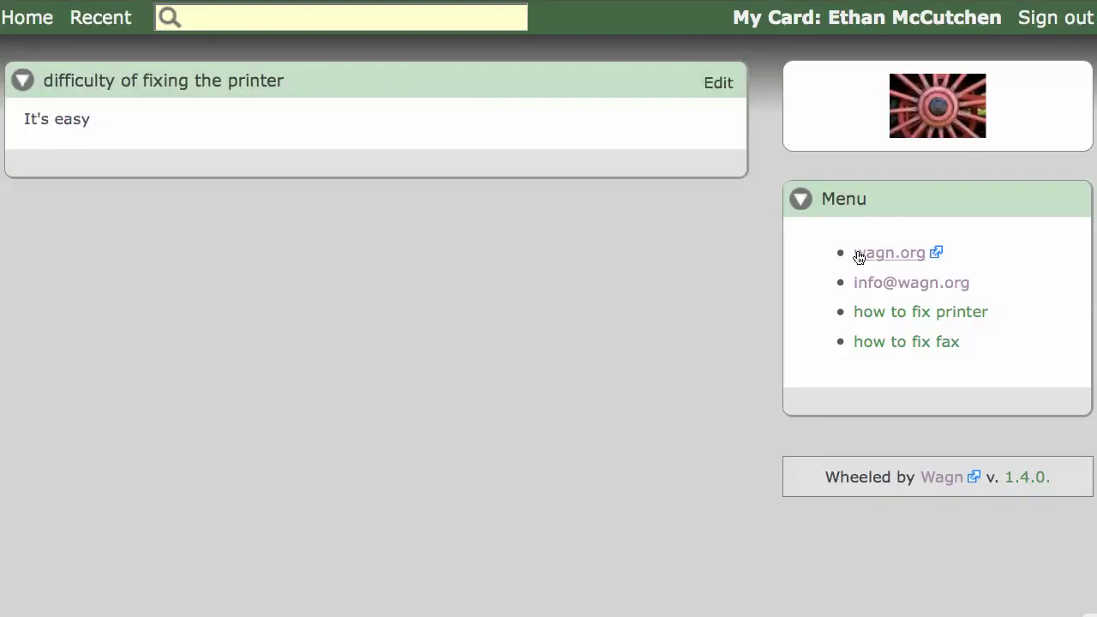
{"action": "left_click", "coordinate": [875, 315]}
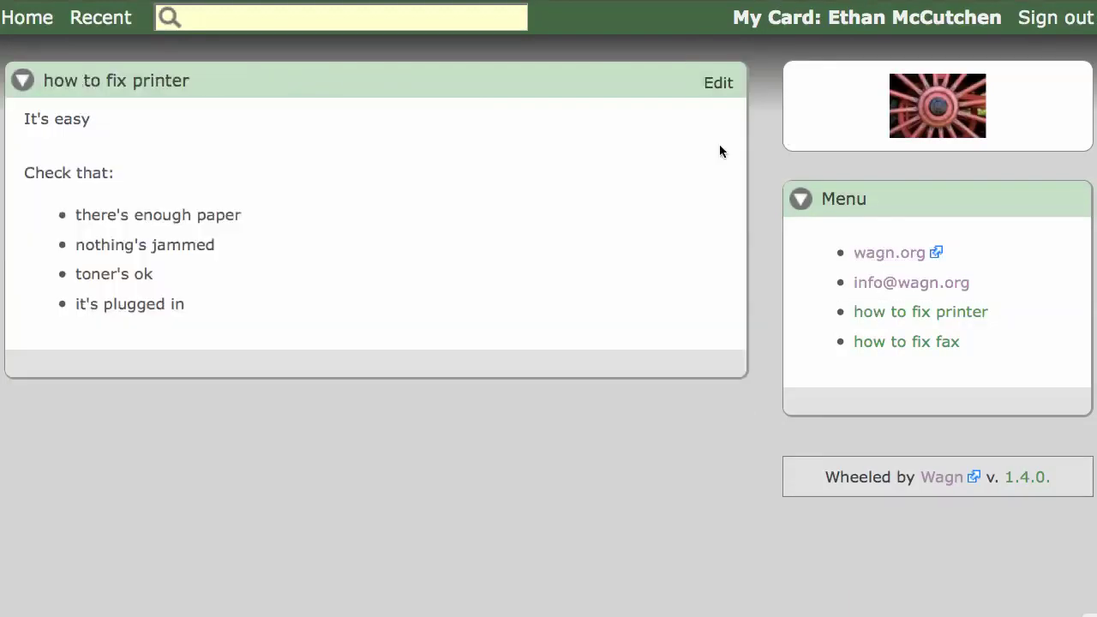
Replace the It's easy line with {{difficulty of fixing the printer | open}} and save.
{"action": "left_click", "coordinate": [718, 83]}
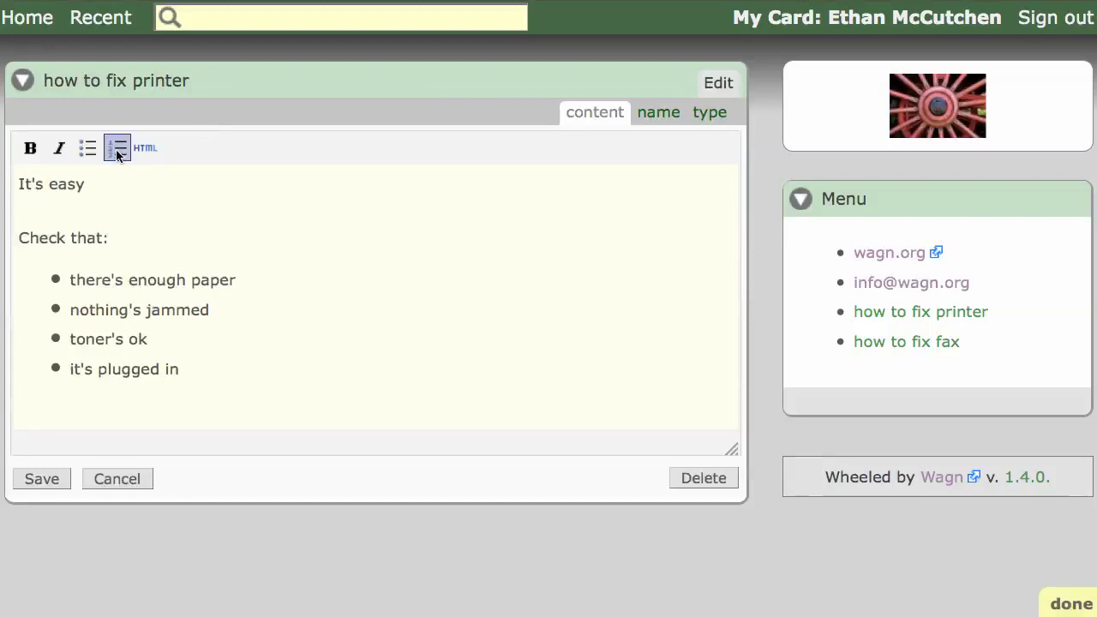
{"action": "left_click_drag", "start_coordinate": [98, 175], "coordinate": [3, 188]}
{"action": "type", "text": "{{difficulty o"}
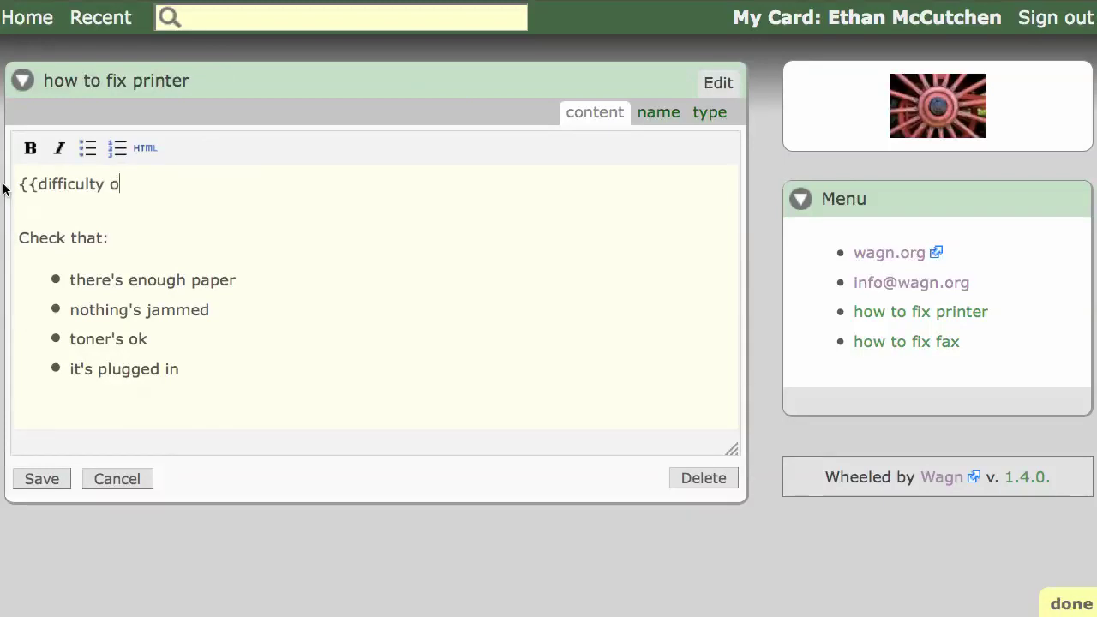
{"action": "type", "text": "f fixing the printer "}
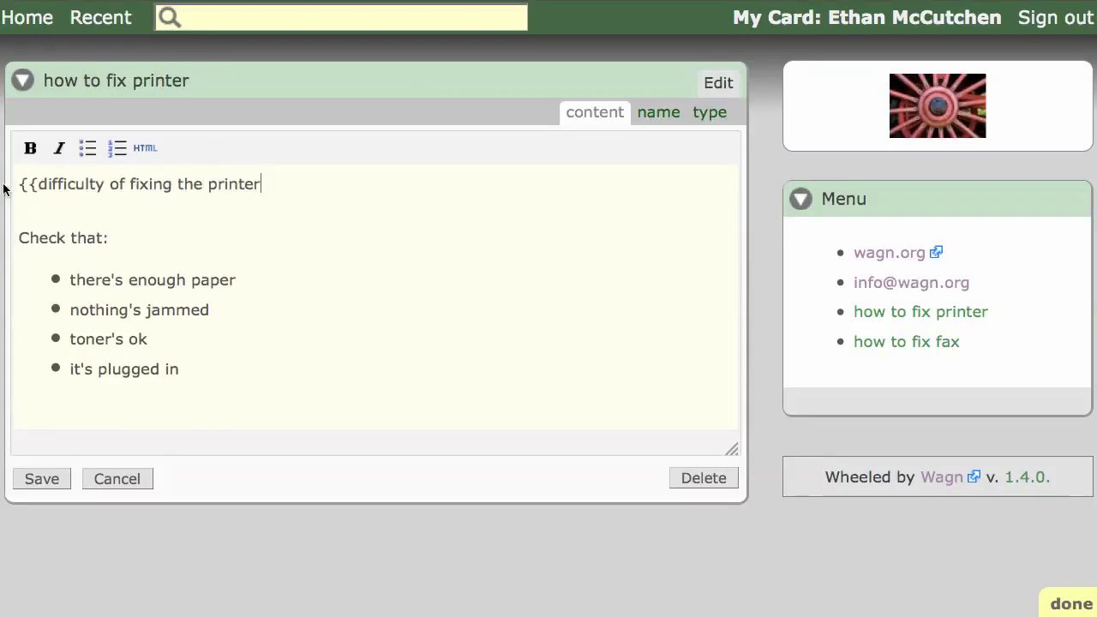
{"action": "type", "text": "| open}}"}
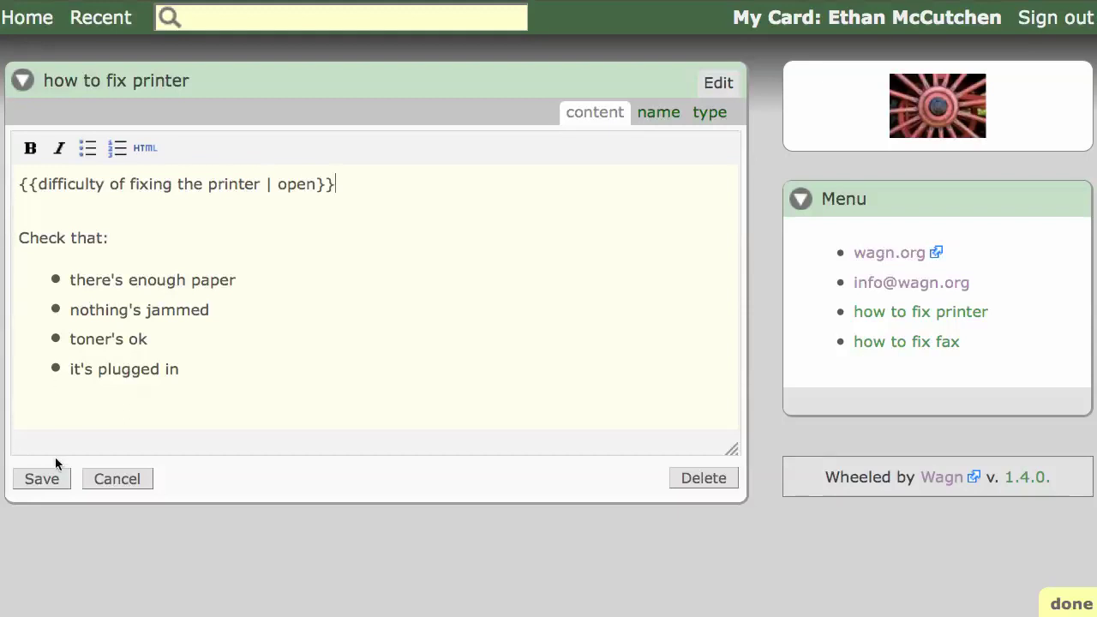
{"action": "left_click", "coordinate": [53, 478]}
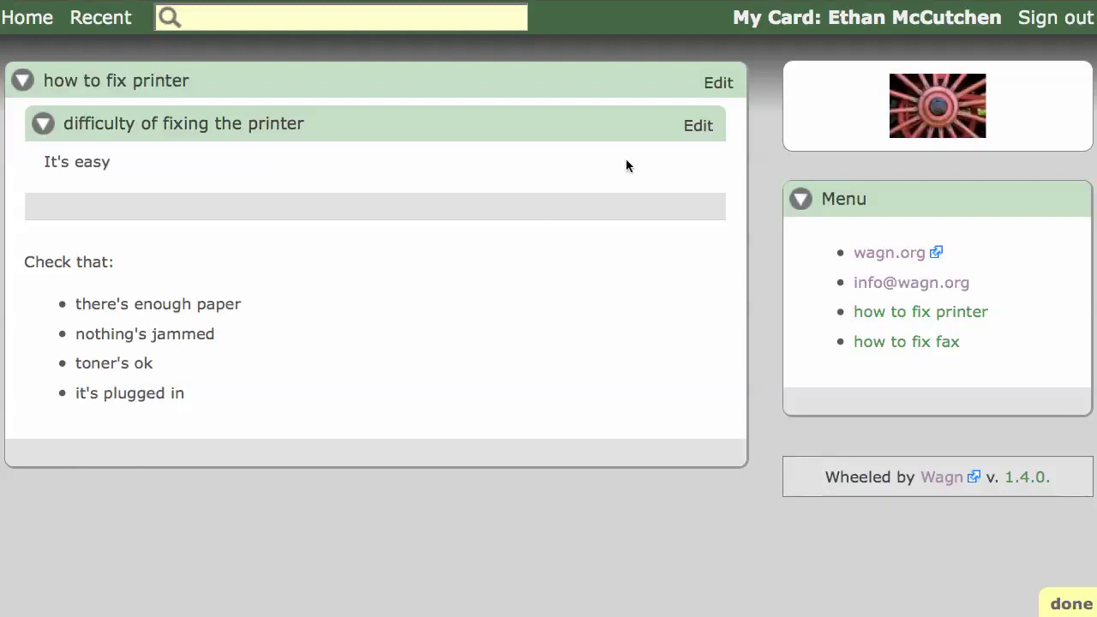
Rename the difficulty card to 'how to fix printer+difficulty', choosing to fix references to it.
{"action": "double_click", "coordinate": [101, 162]}
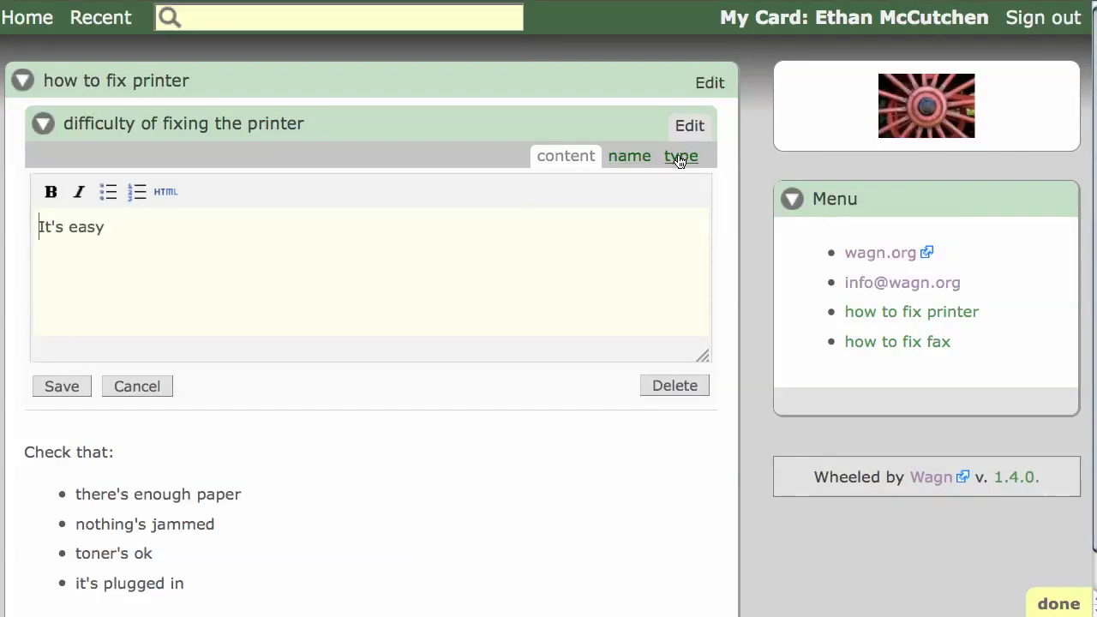
{"action": "left_click", "coordinate": [644, 163]}
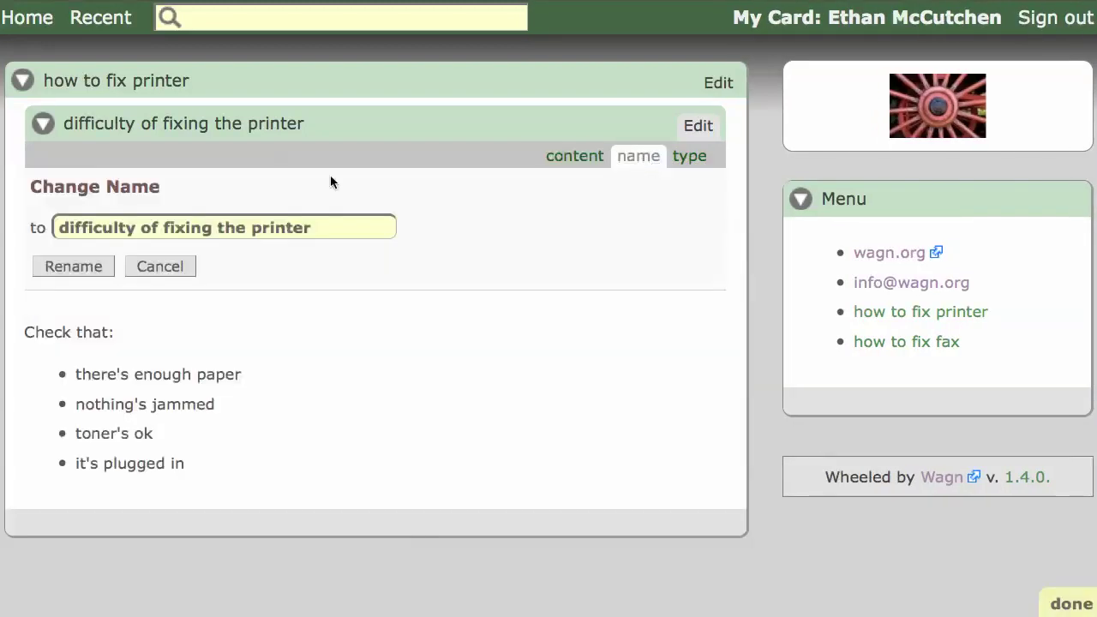
{"action": "left_click_drag", "start_coordinate": [321, 227], "coordinate": [58, 225]}
{"action": "type", "text": "how to "}
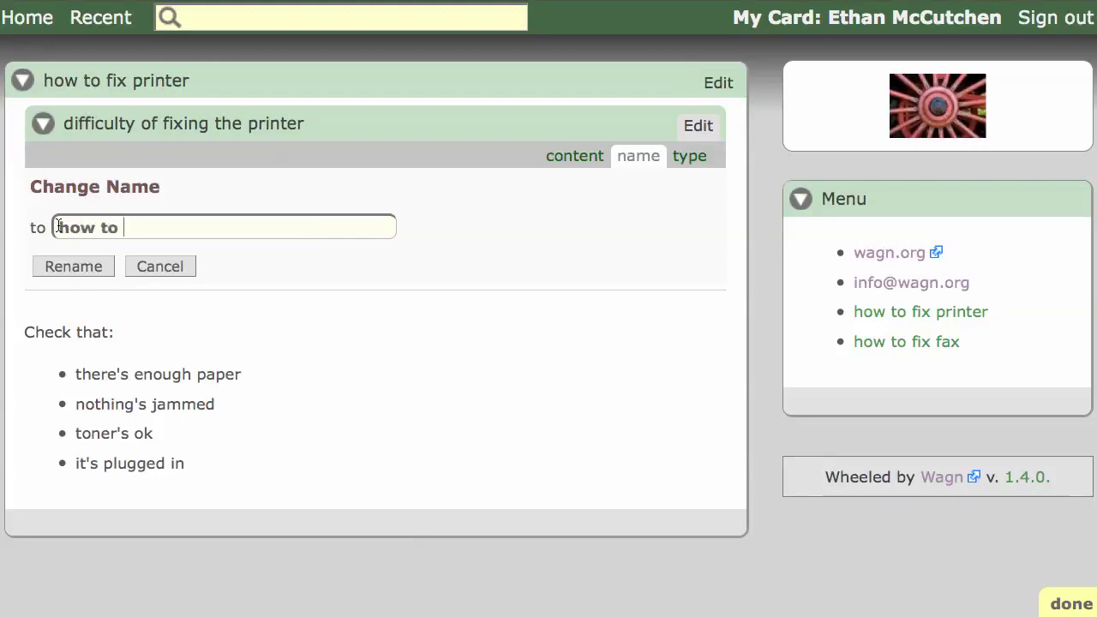
{"action": "type", "text": "fix printer"}
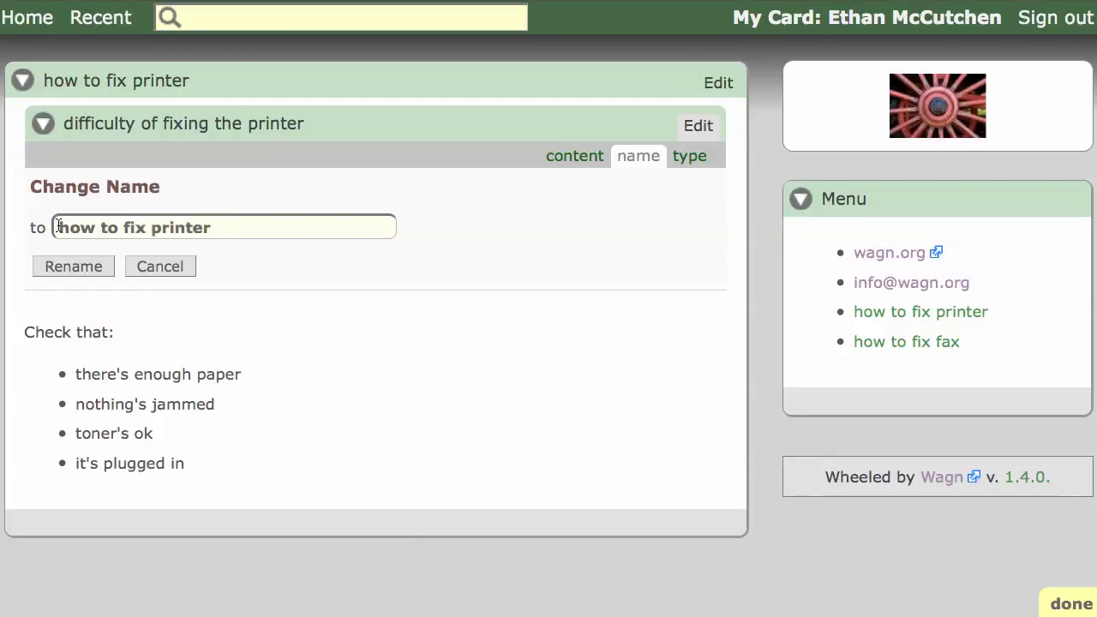
{"action": "type", "text": "+difficulty"}
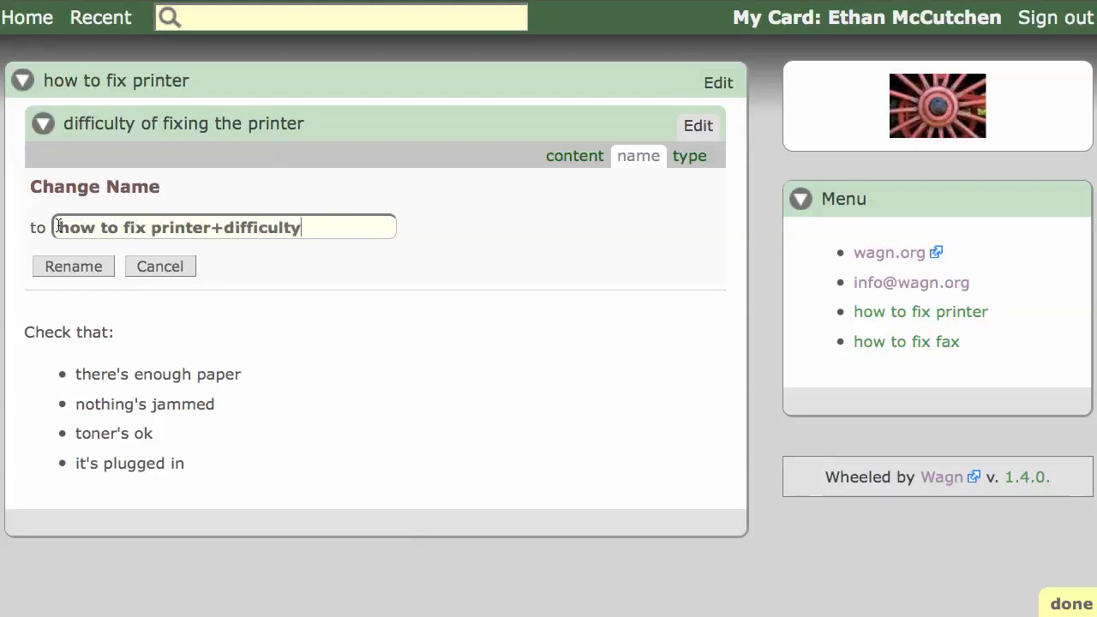
{"action": "left_click", "coordinate": [55, 265]}
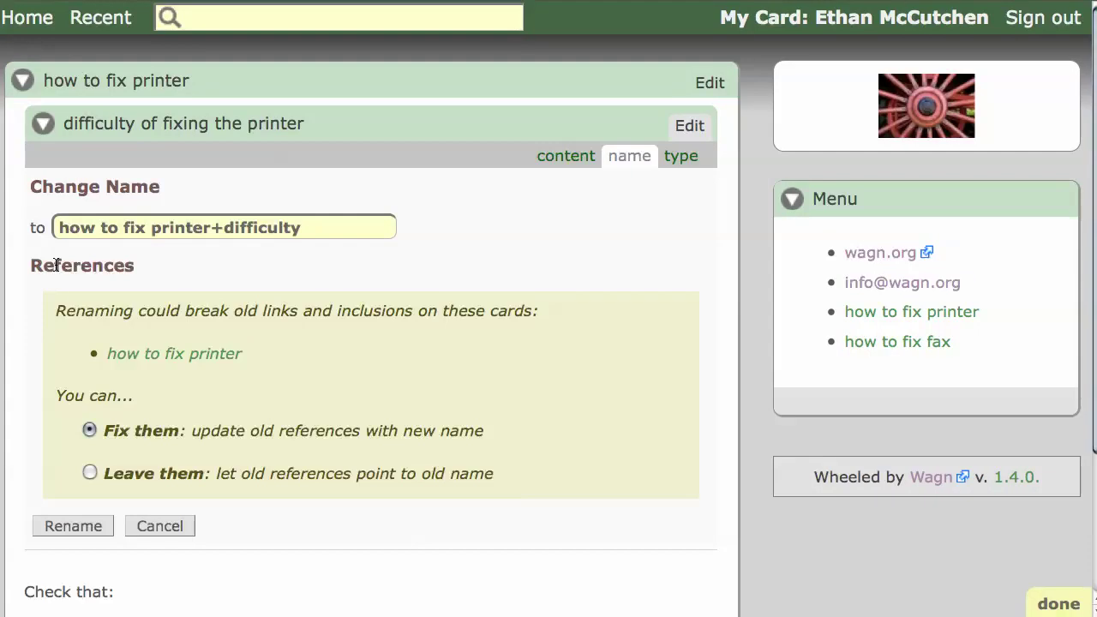
{"action": "left_click", "coordinate": [72, 524]}
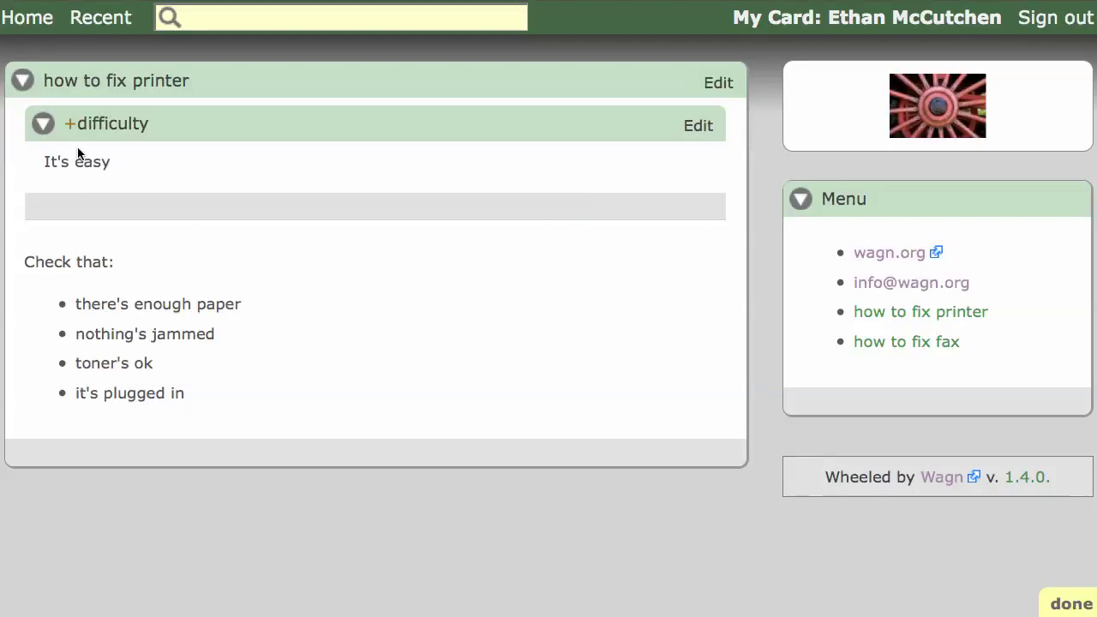
{"action": "mouse_move", "coordinate": [75, 133]}
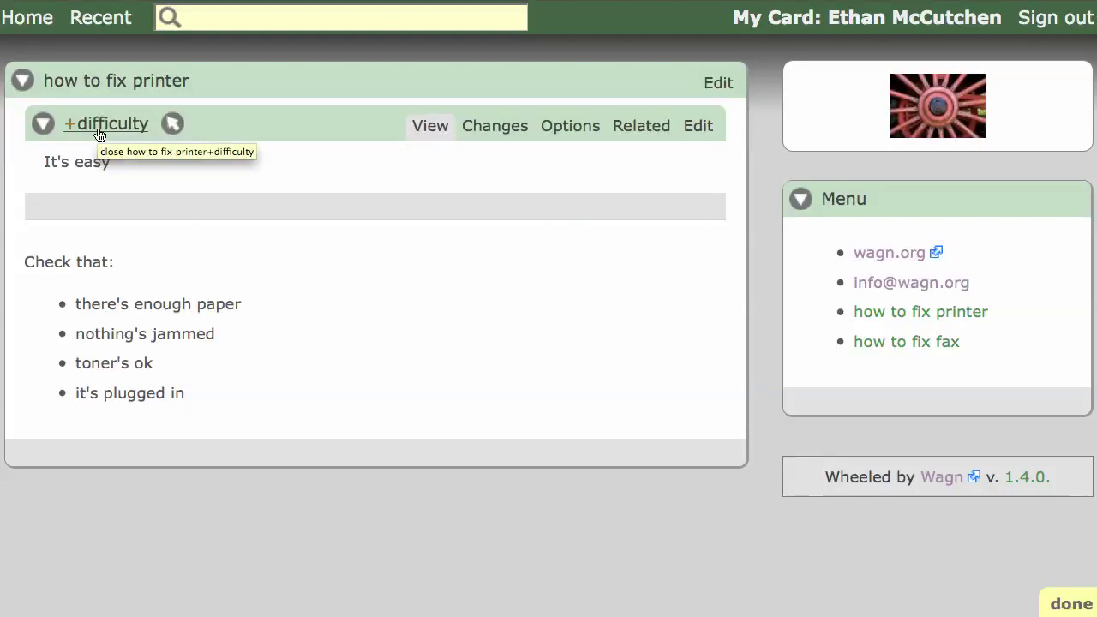
View the +difficulty card on its own, then go back to how to fix printer.
{"action": "left_click", "coordinate": [173, 127]}
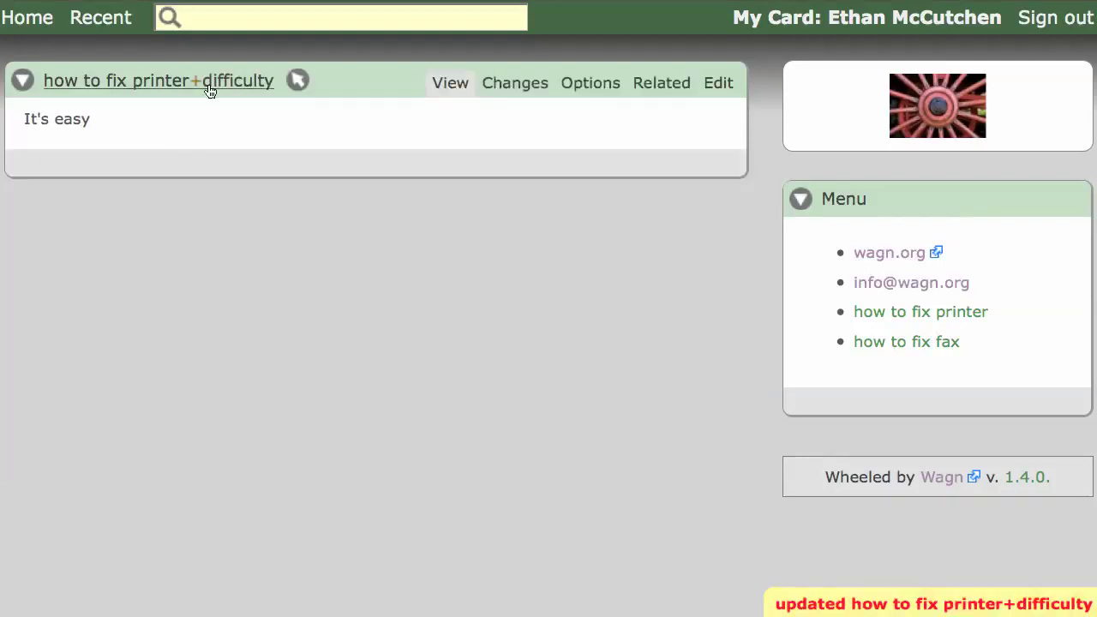
{"action": "mouse_move", "coordinate": [256, 169]}
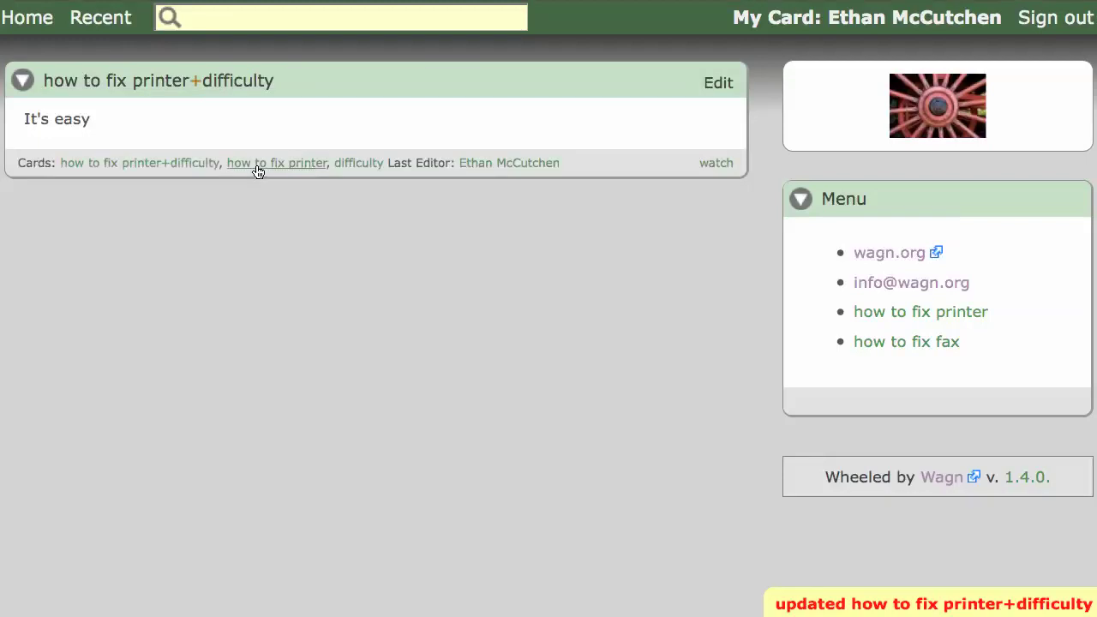
{"action": "left_click", "coordinate": [258, 163]}
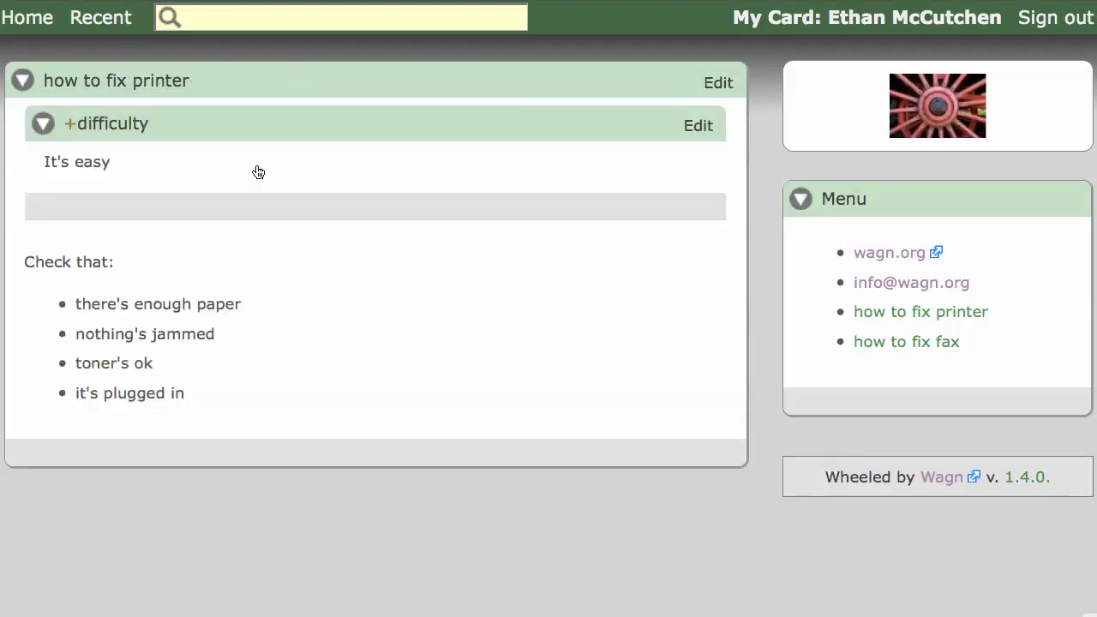
Shorten the inclusion to {{+difficulty|open}} by deleting 'how to fix printer', and save.
{"action": "mouse_move", "coordinate": [651, 86]}
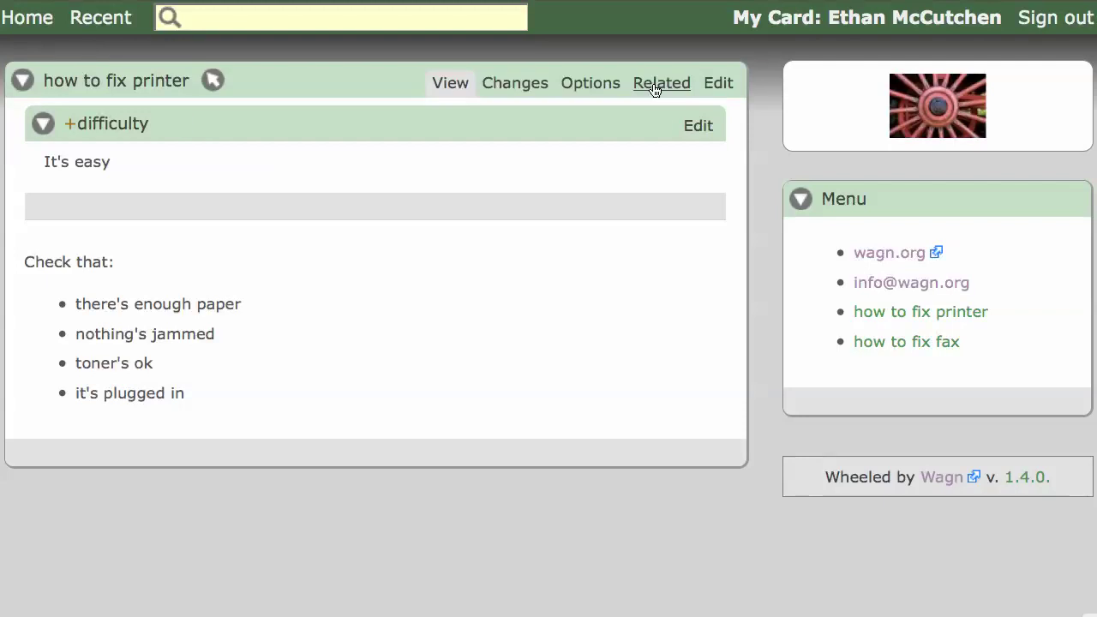
{"action": "left_click", "coordinate": [716, 84]}
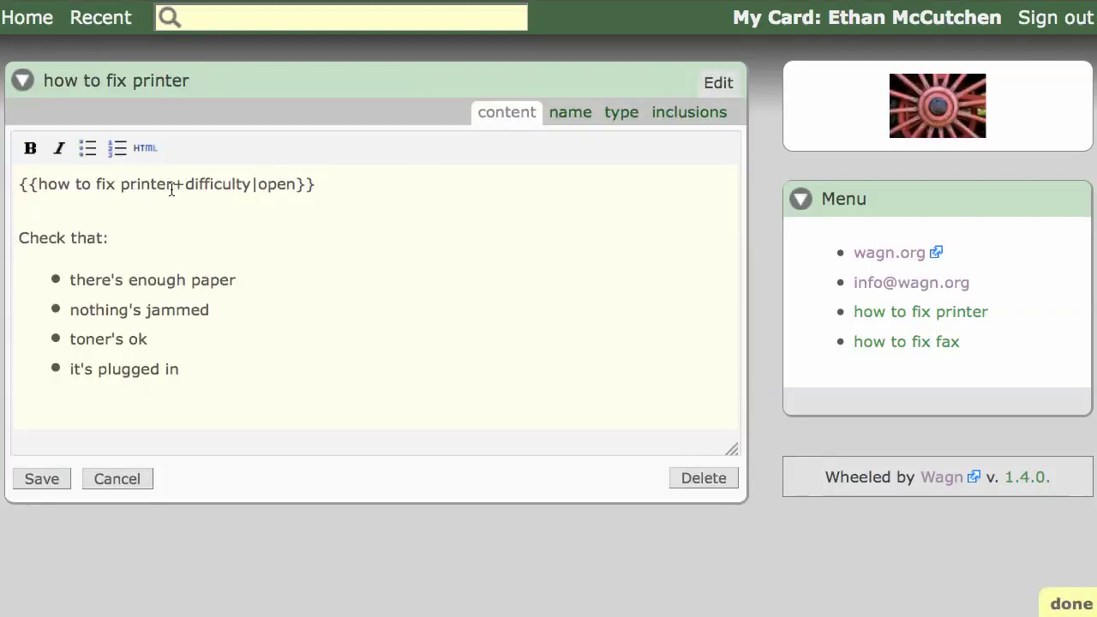
{"action": "left_click_drag", "start_coordinate": [173, 186], "coordinate": [38, 189]}
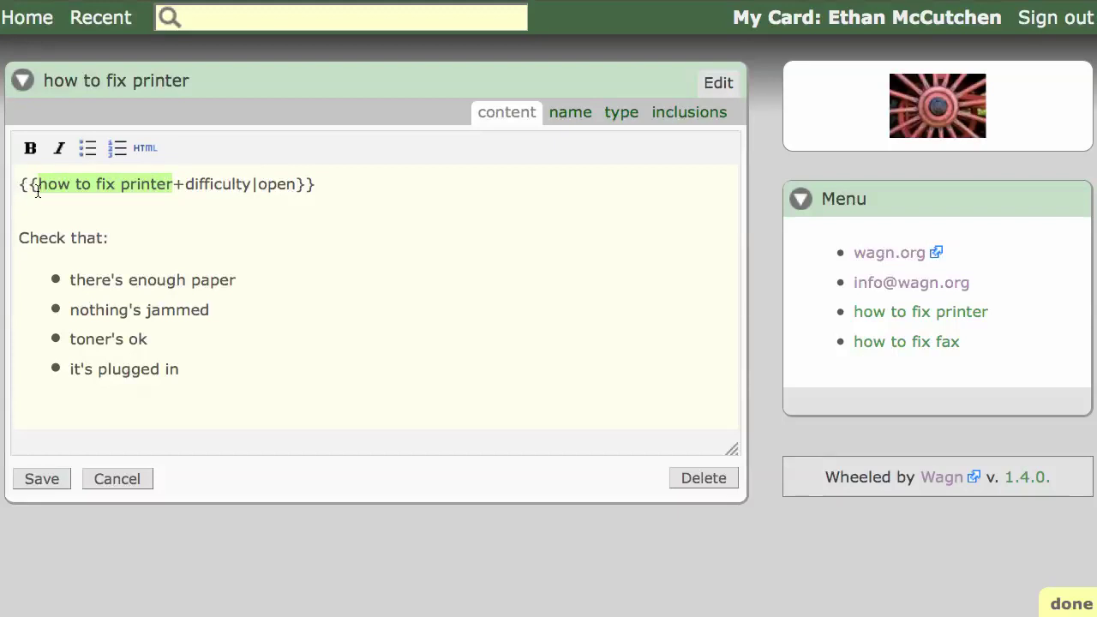
{"action": "key", "text": "BackSpace"}
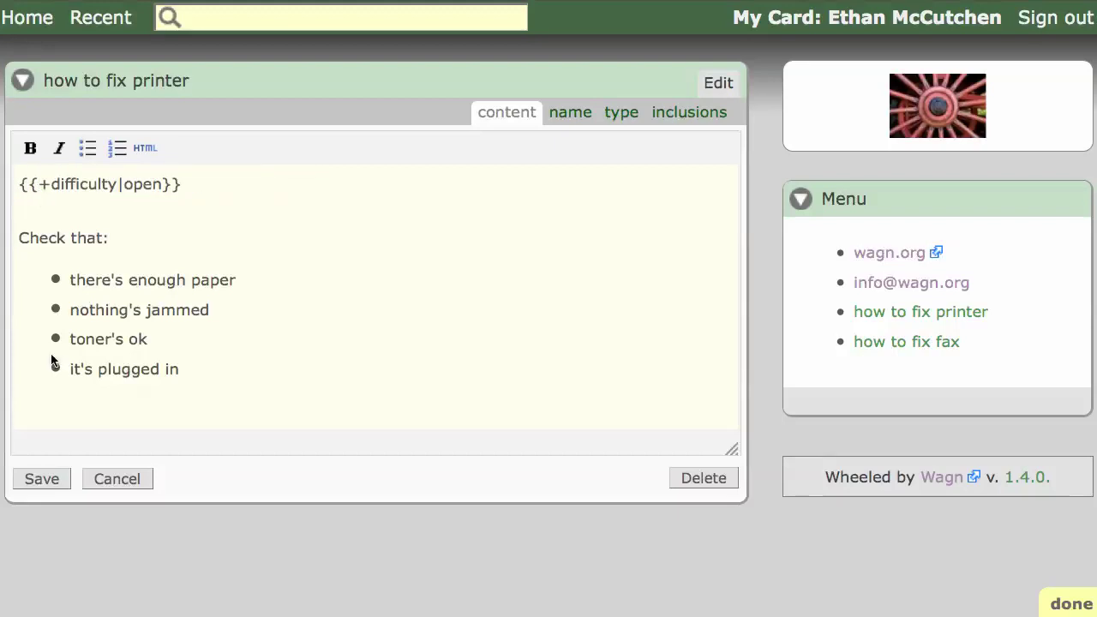
{"action": "left_click", "coordinate": [42, 478]}
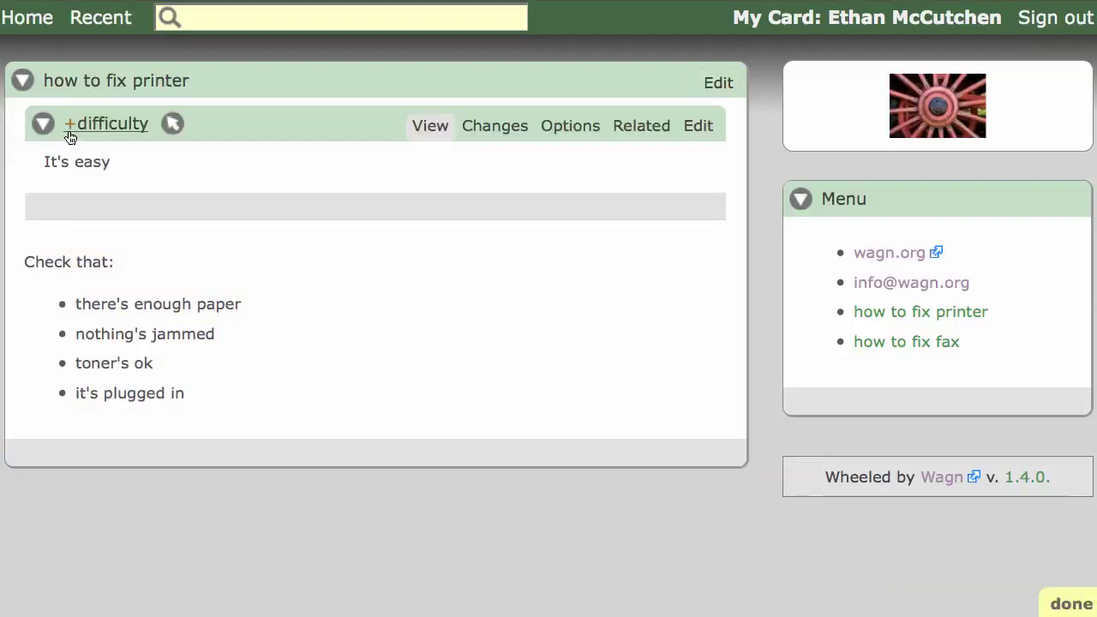
{"action": "mouse_move", "coordinate": [72, 79]}
{"action": "mouse_move", "coordinate": [67, 125]}
{"action": "mouse_move", "coordinate": [64, 203]}
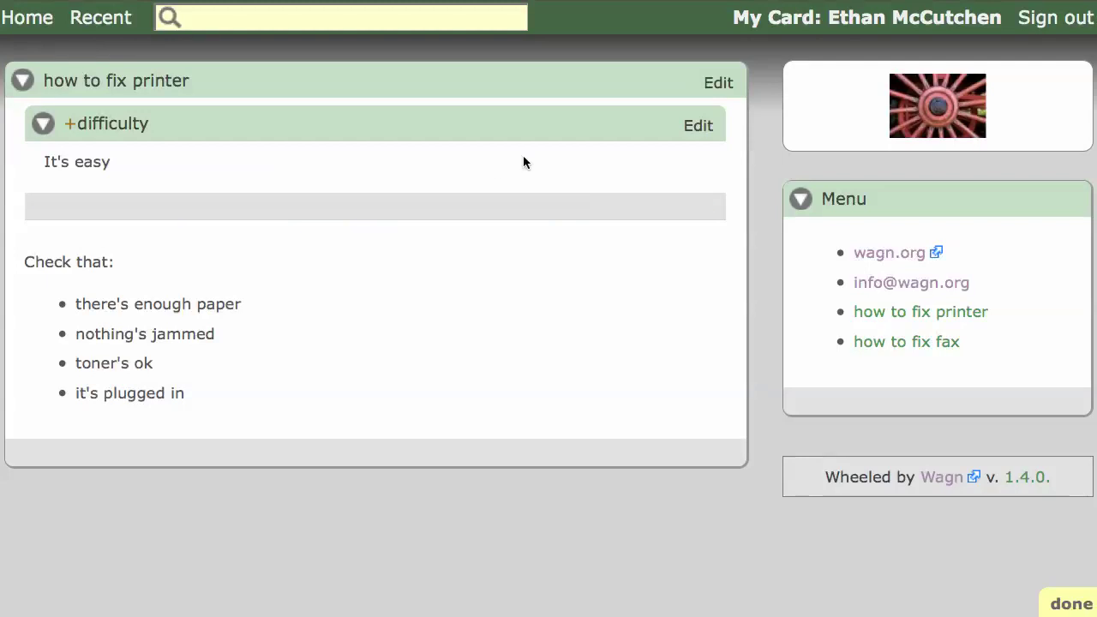
Replace the checklist in the printer card with {{+instructions | open}} and save.
{"action": "left_click", "coordinate": [718, 82]}
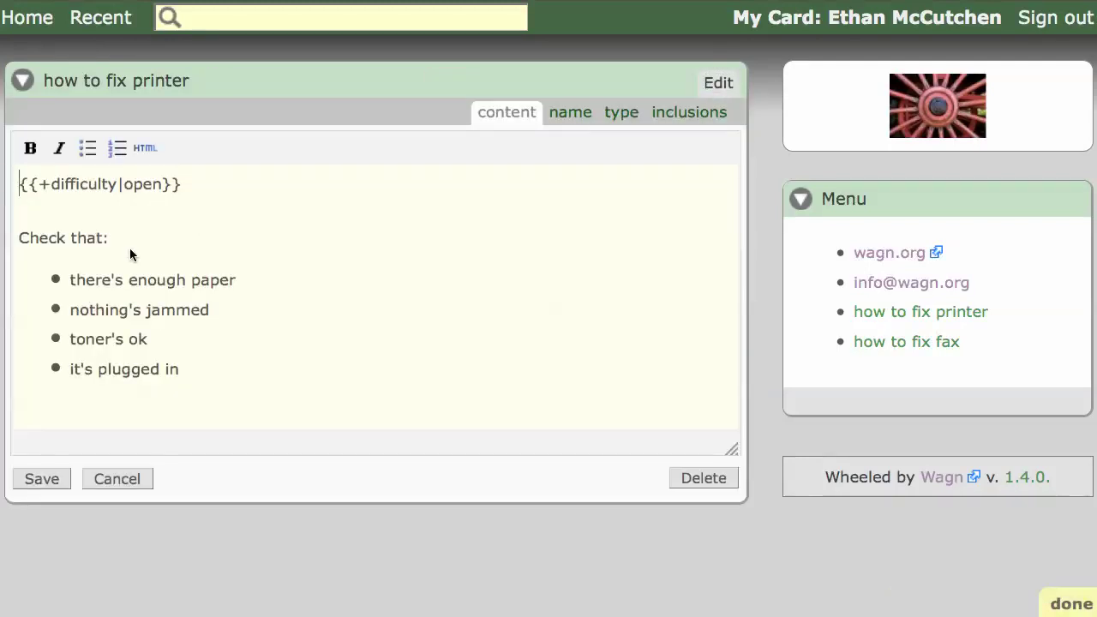
{"action": "left_click_drag", "start_coordinate": [180, 368], "coordinate": [17, 228]}
{"action": "key", "text": "super+c"}
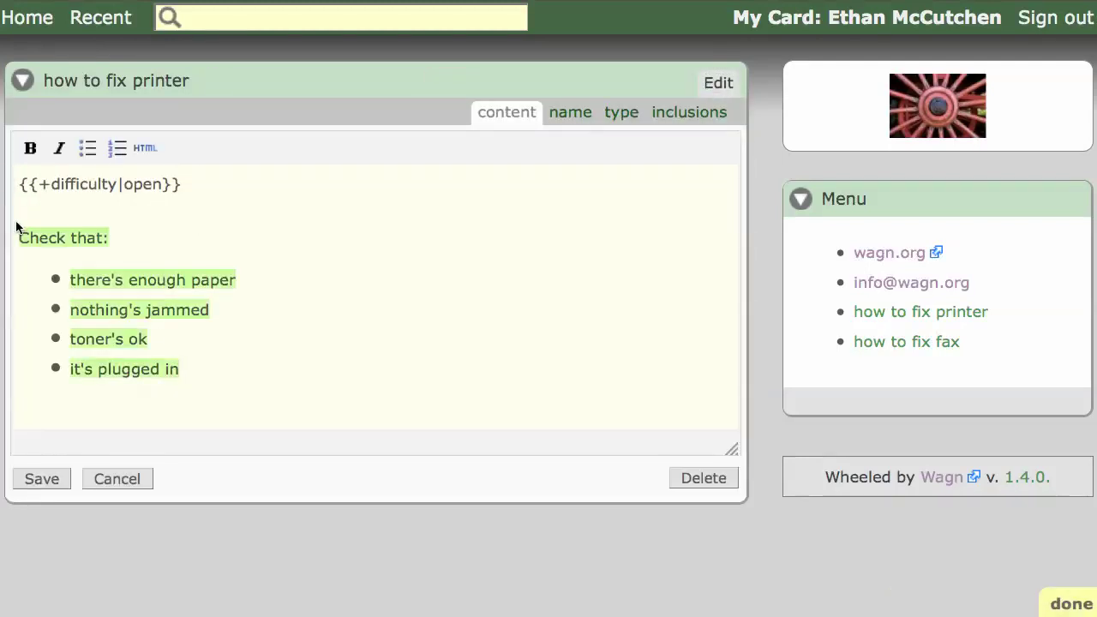
{"action": "key", "text": "BackSpace"}
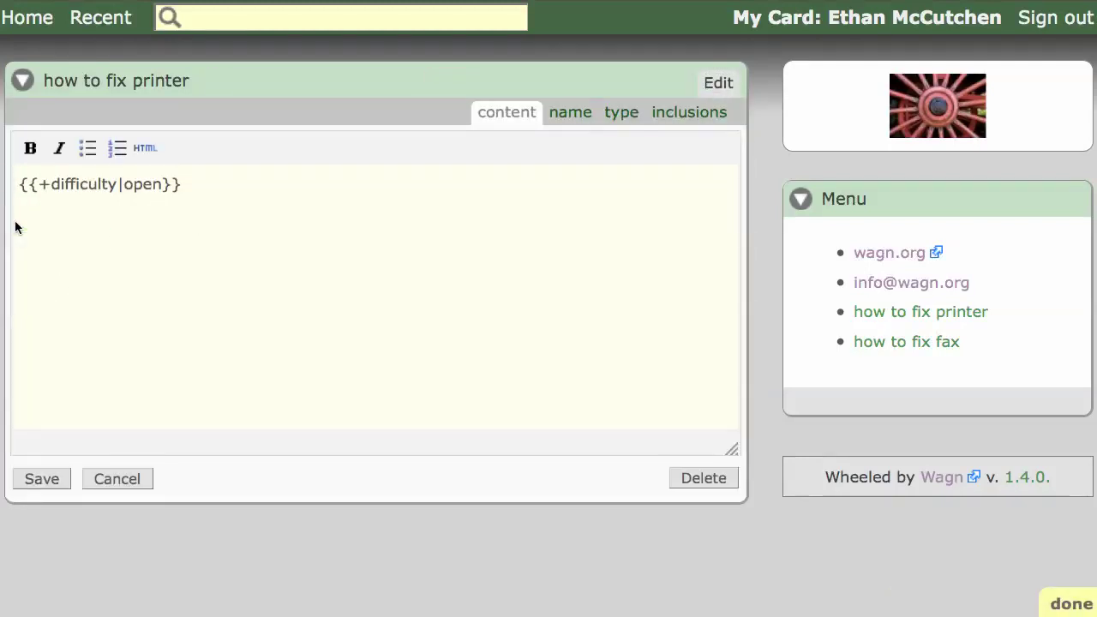
{"action": "key", "text": "Return"}
{"action": "type", "text": "{{+instructions "}
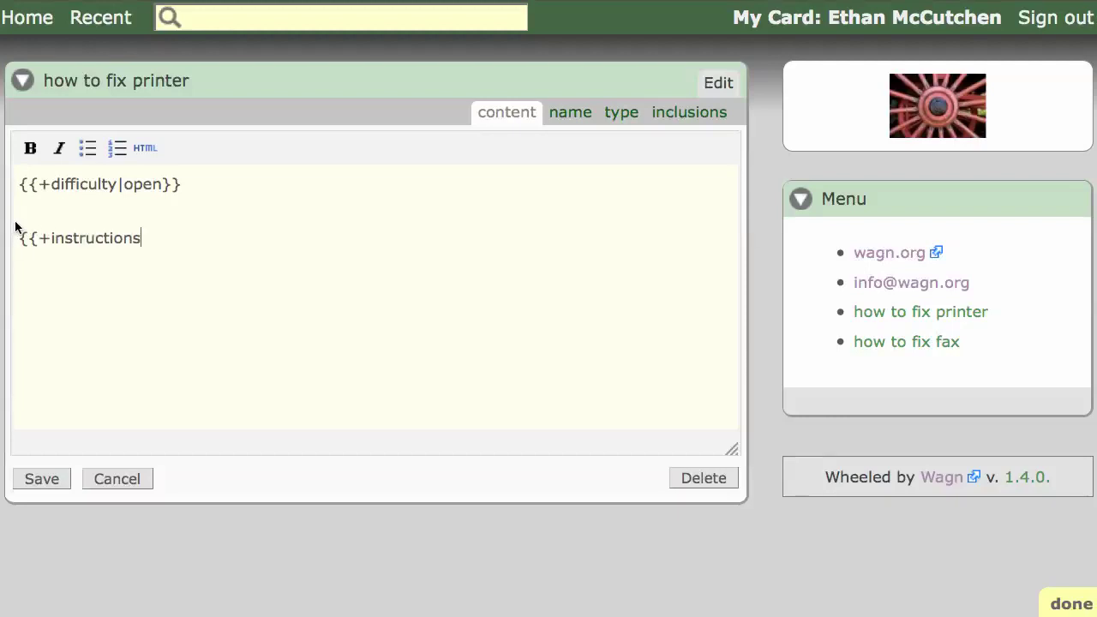
{"action": "type", "text": "| open}}"}
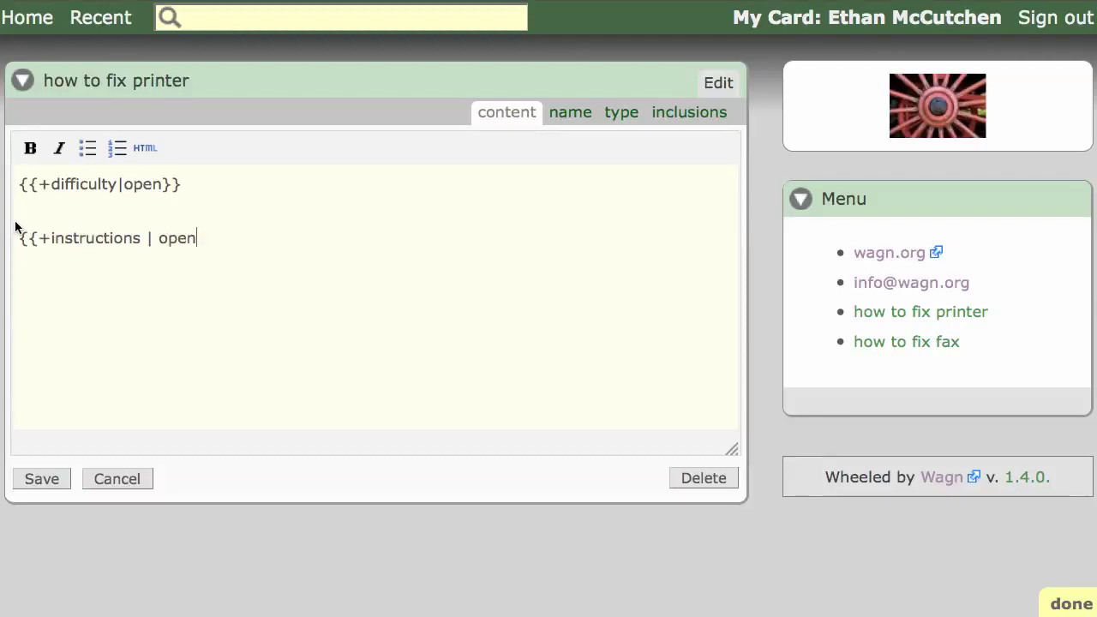
{"action": "left_click", "coordinate": [52, 480]}
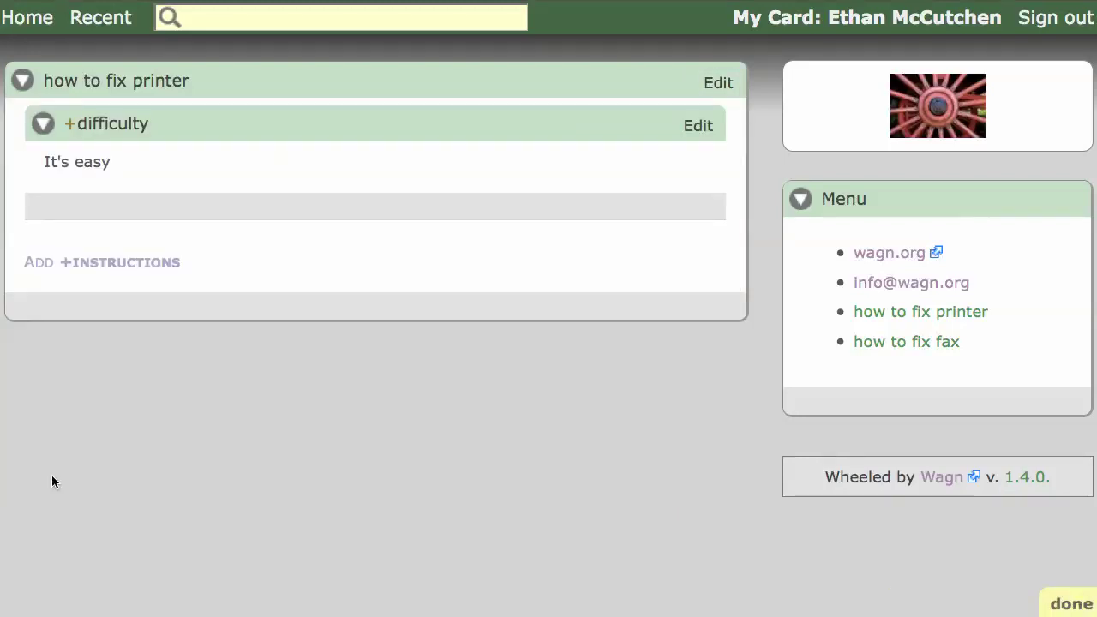
Create the missing +instructions card by pasting in the checklist and submitting.
{"action": "left_click", "coordinate": [124, 263]}
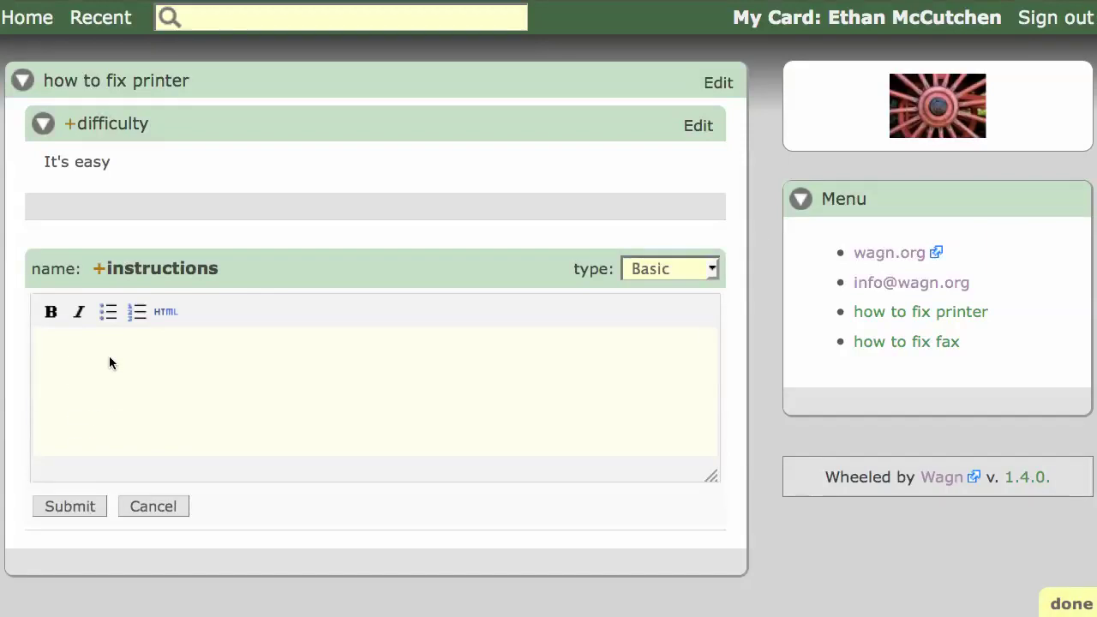
{"action": "key", "text": "super+v"}
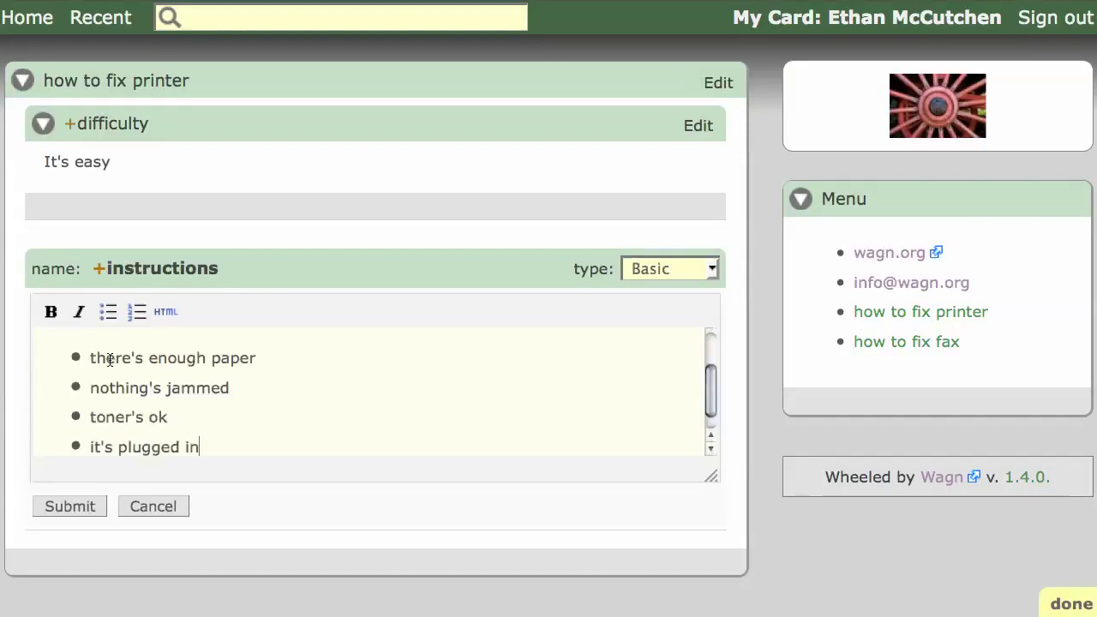
{"action": "left_click", "coordinate": [75, 508]}
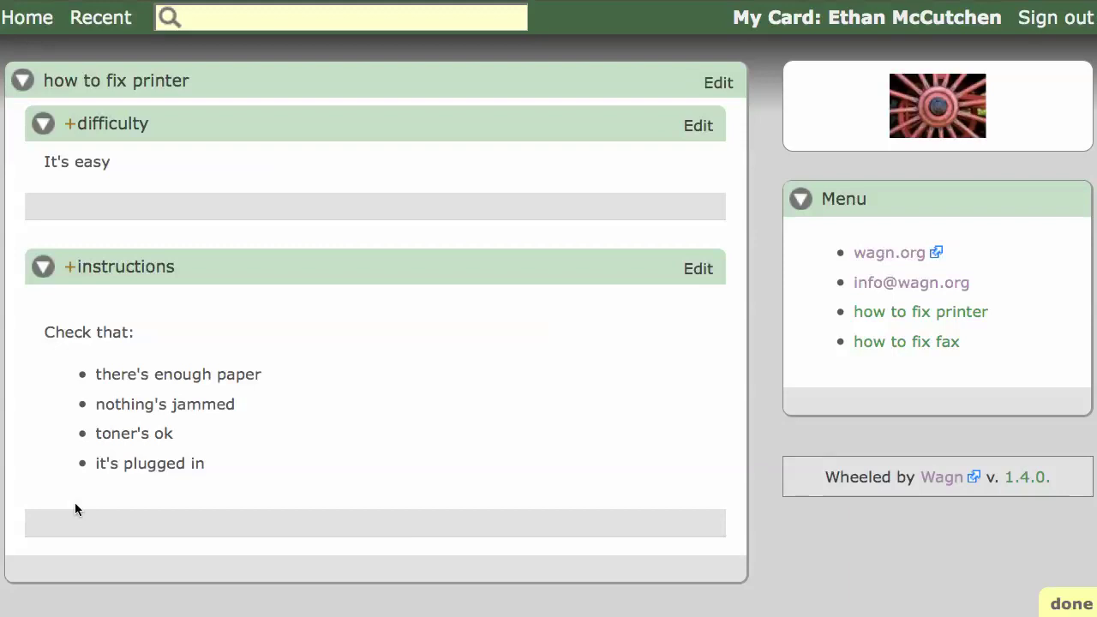
{"action": "mouse_move", "coordinate": [102, 96]}
Change 'open' to 'titled' in both the +difficulty and +instructions inclusions and save.
{"action": "left_click", "coordinate": [718, 85]}
{"action": "left_click_drag", "start_coordinate": [124, 187], "coordinate": [164, 192]}
{"action": "type", "text": "titled"}
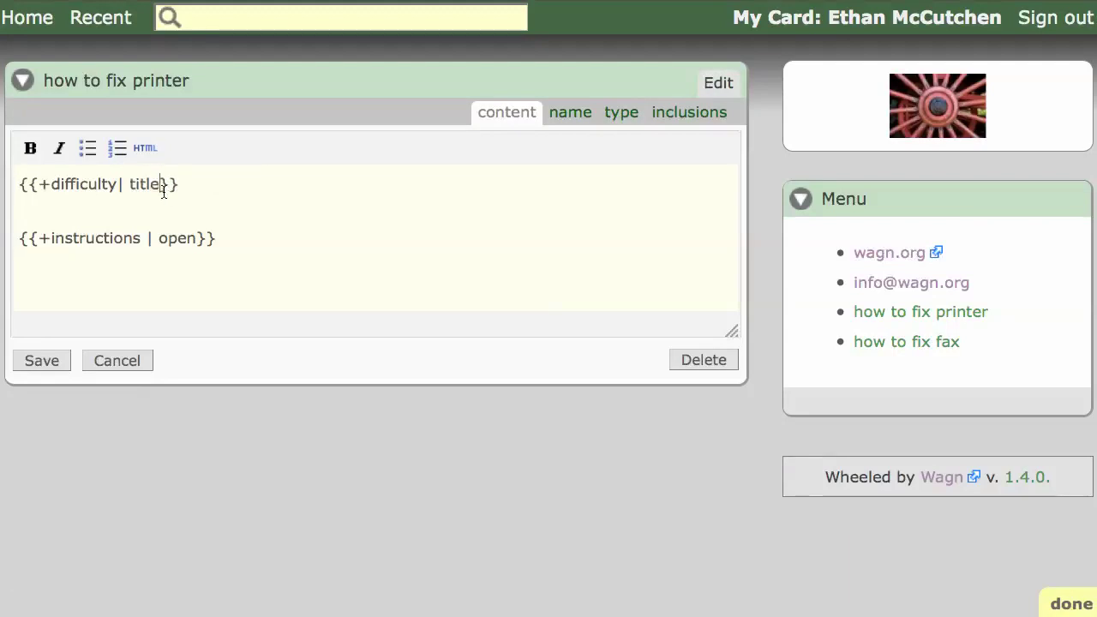
{"action": "left_click_drag", "start_coordinate": [165, 238], "coordinate": [192, 240]}
{"action": "type", "text": "titled"}
{"action": "left_click", "coordinate": [55, 358]}
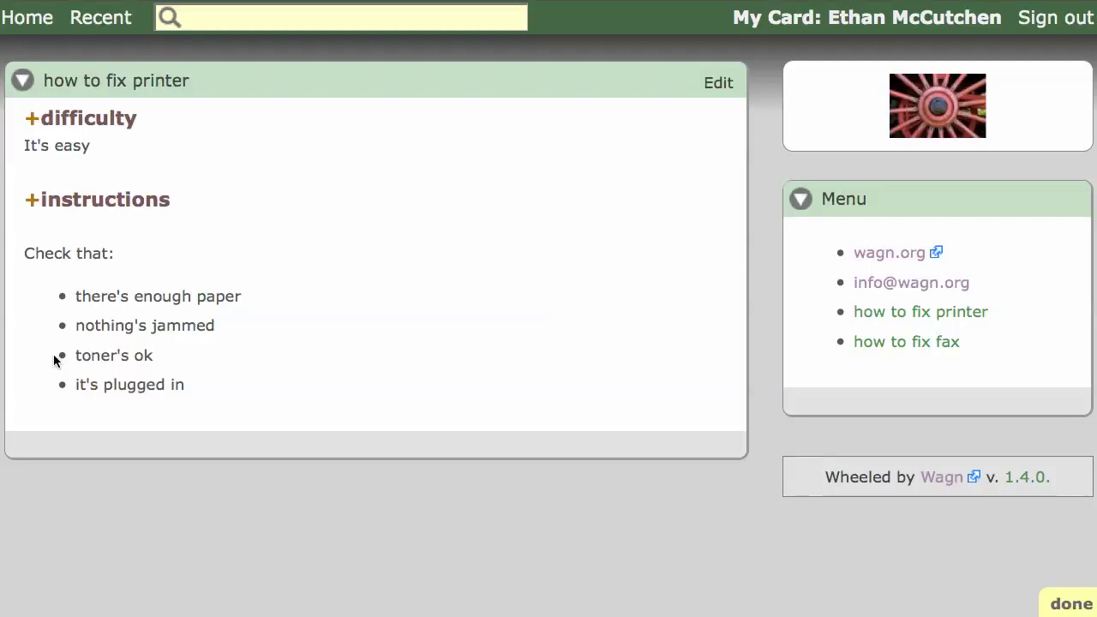
{"action": "left_click", "coordinate": [716, 89]}
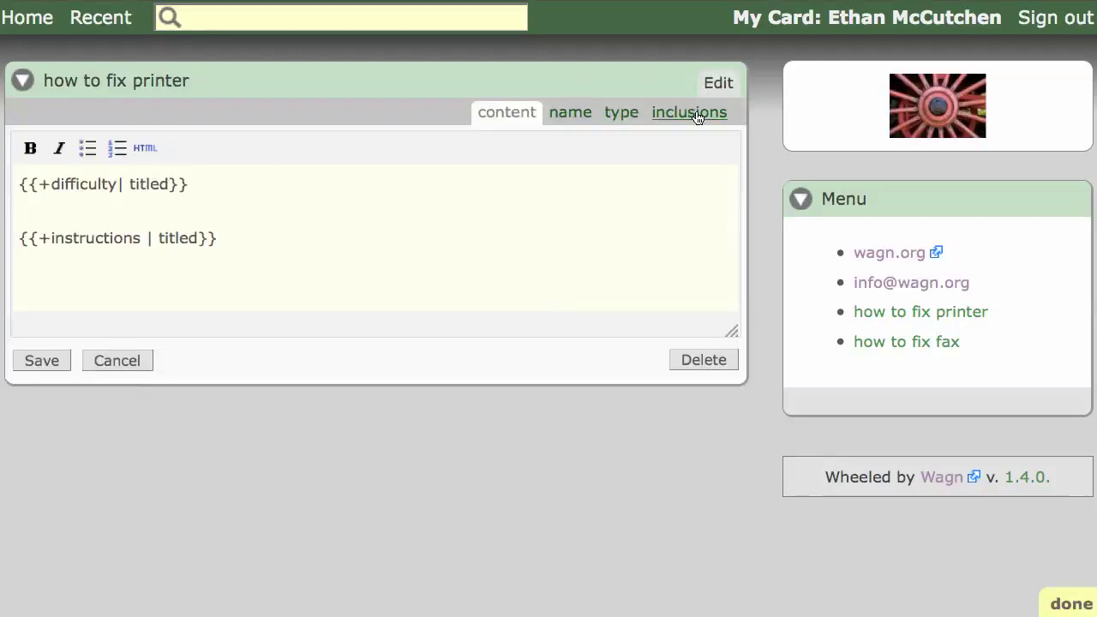
In the inclusions tab, edit difficulty to 'It's crazy easy' and the last item to 'it's crazy plugged in', then save.
{"action": "left_click", "coordinate": [697, 114]}
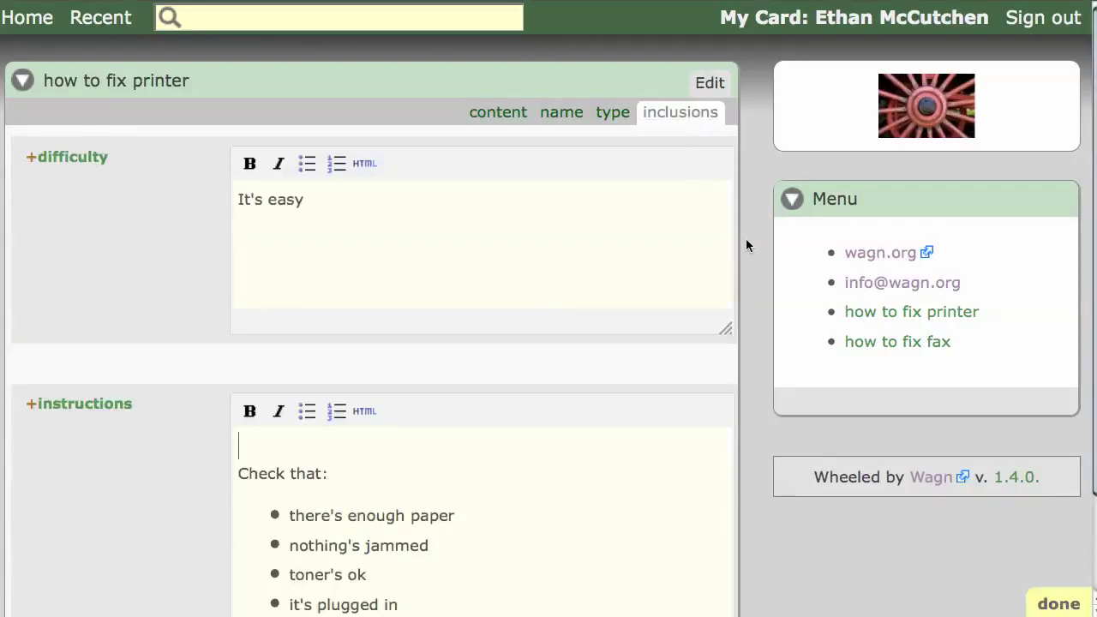
{"action": "scroll", "coordinate": [752, 243], "scroll_direction": "down", "scroll_amount": 1}
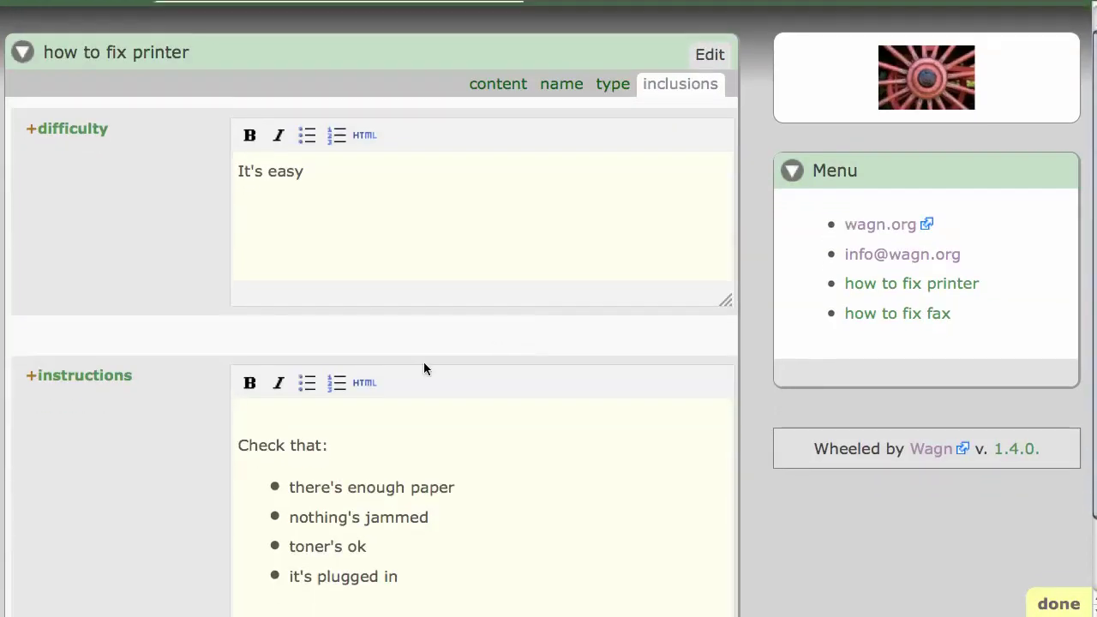
{"action": "left_click", "coordinate": [265, 178]}
{"action": "type", "text": "crazy"}
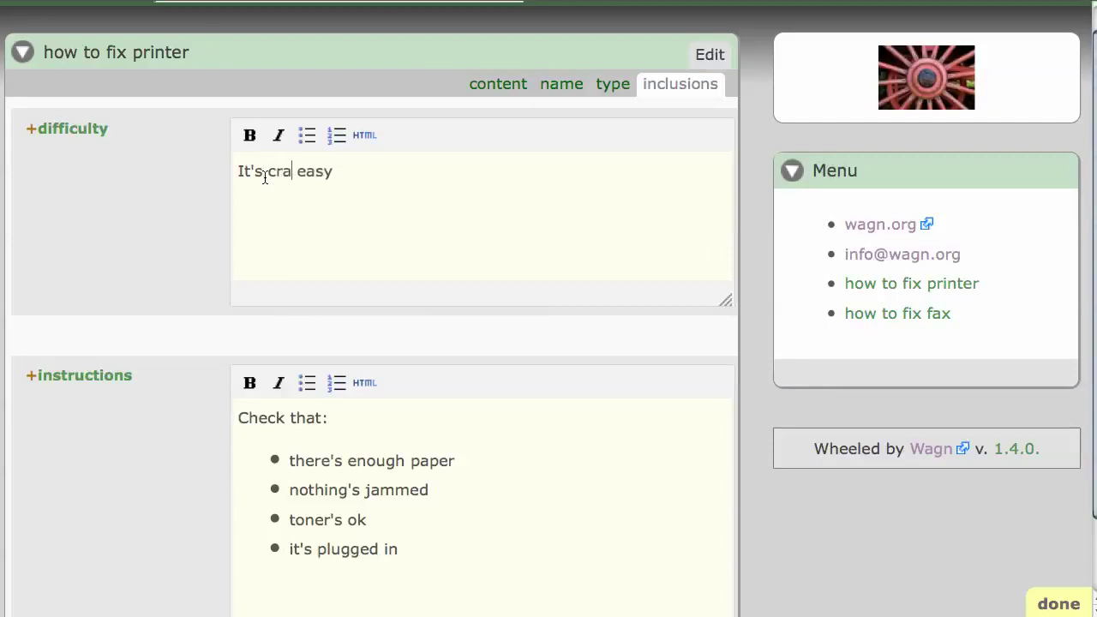
{"action": "left_click", "coordinate": [316, 550]}
{"action": "type", "text": "craz"}
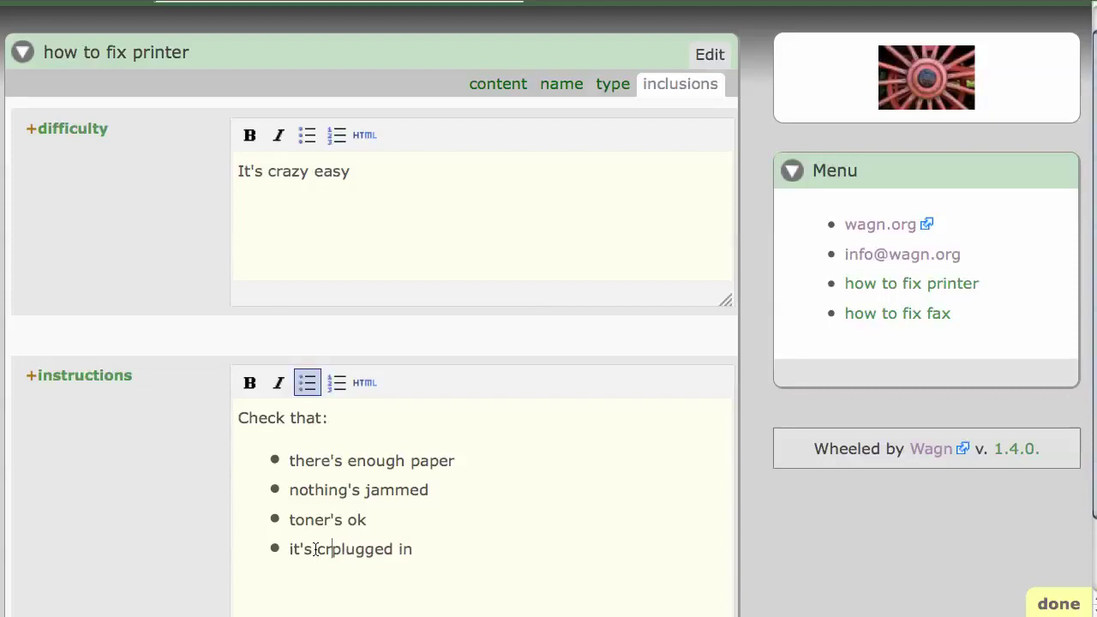
{"action": "type", "text": "y"}
{"action": "scroll", "coordinate": [147, 583], "scroll_direction": "down", "scroll_amount": 2}
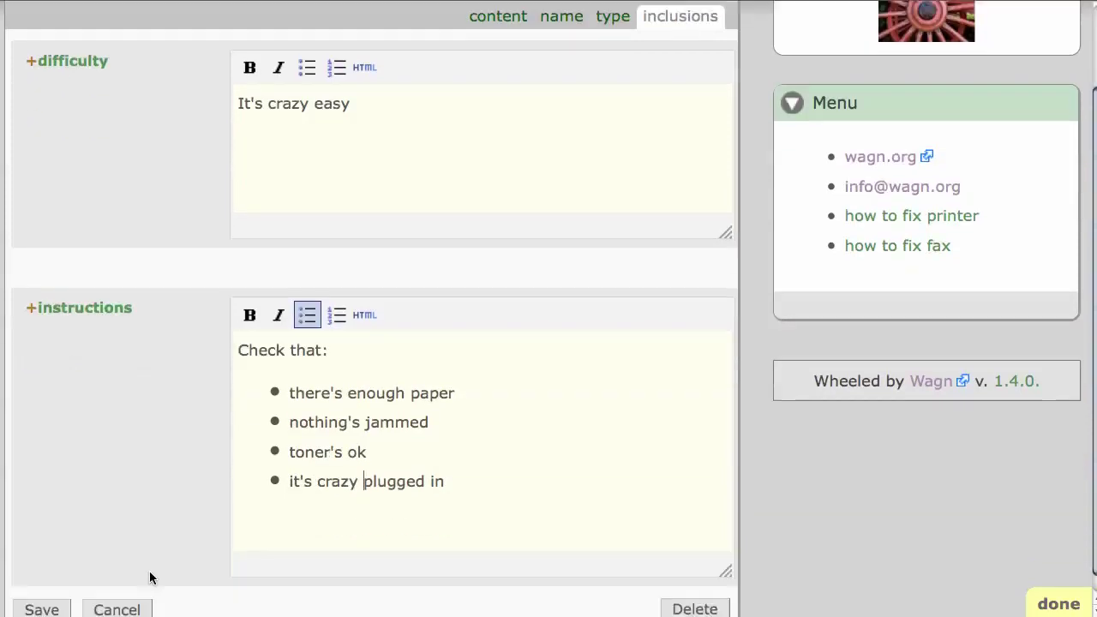
{"action": "left_click", "coordinate": [46, 591]}
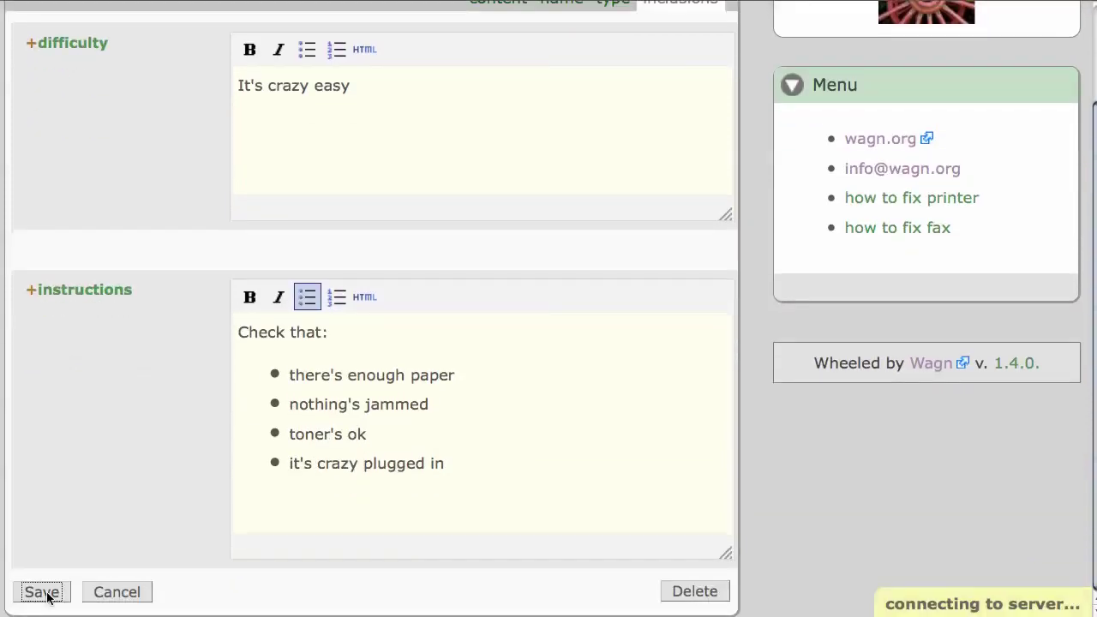